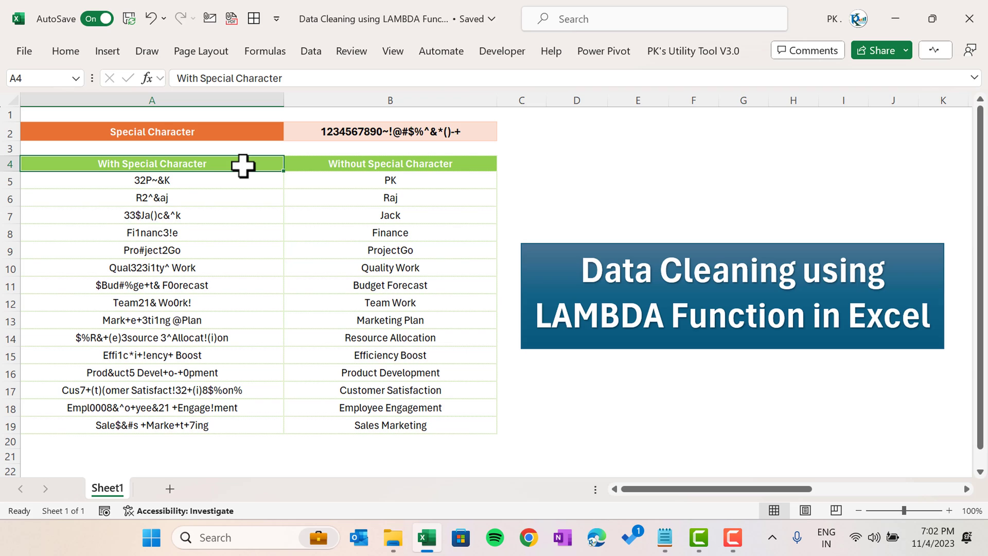
Examine the special character list in B2, the raw texts in A5:A19 and the Remove_Char results in B5:B19
key("Right")
key("Left")
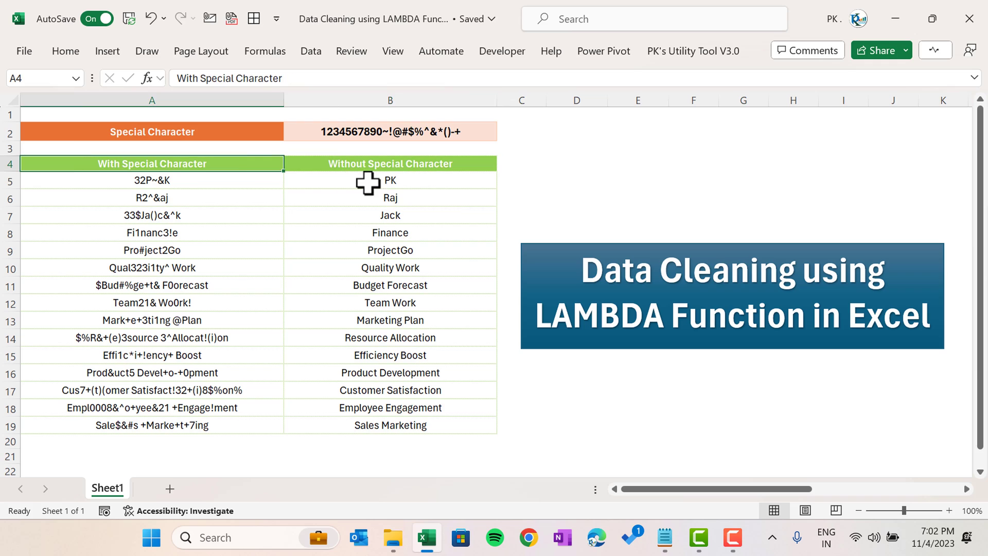
left_click(367, 181)
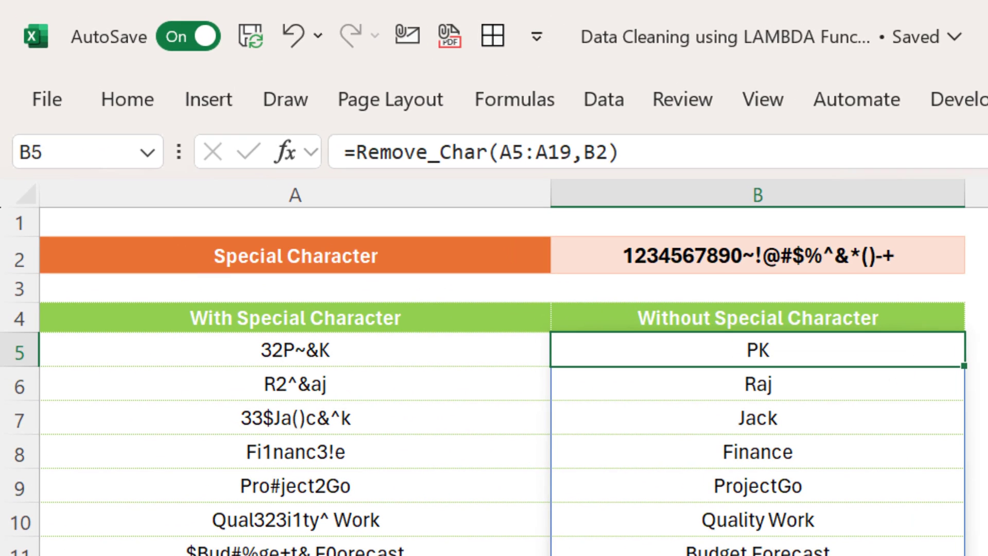
left_click(535, 316)
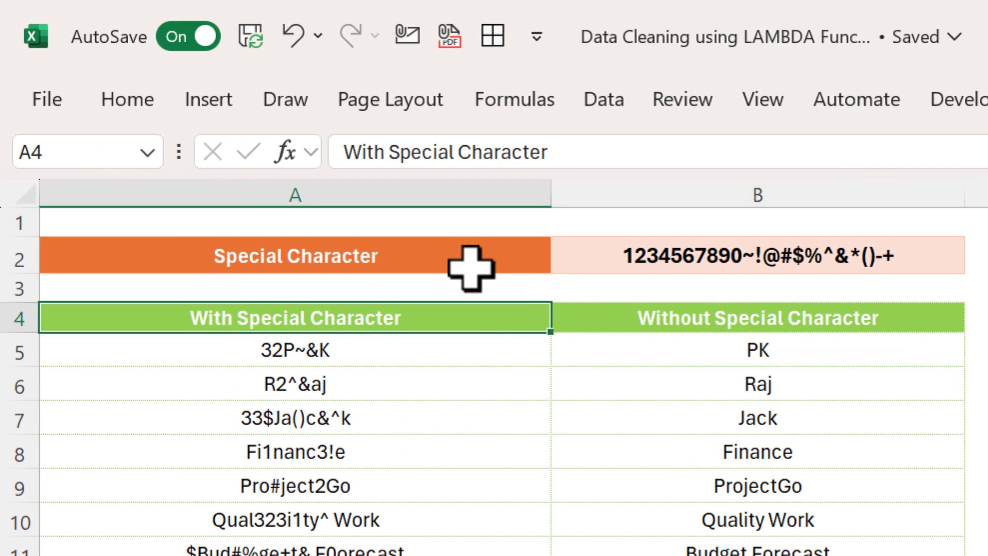
left_click(446, 258)
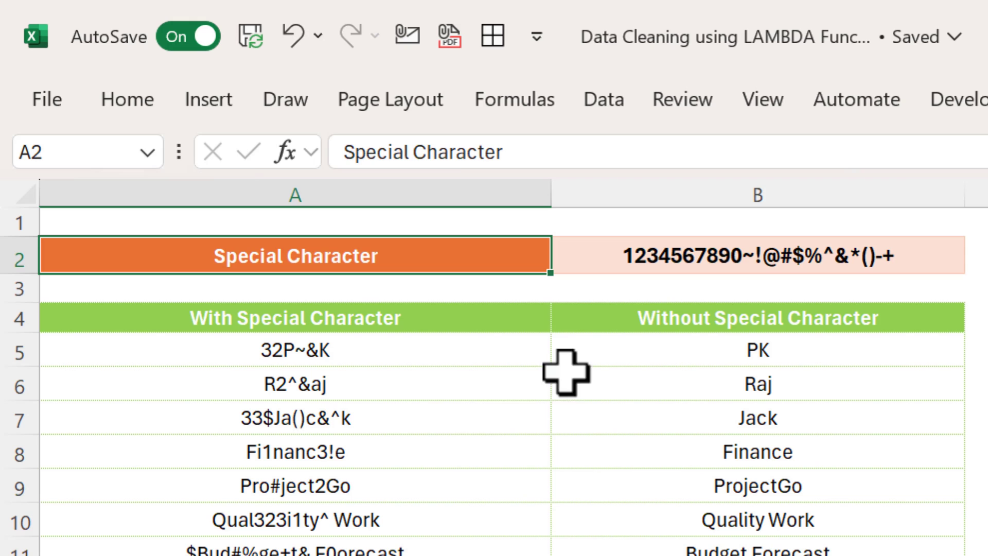
left_click_drag(411, 355, 271, 526)
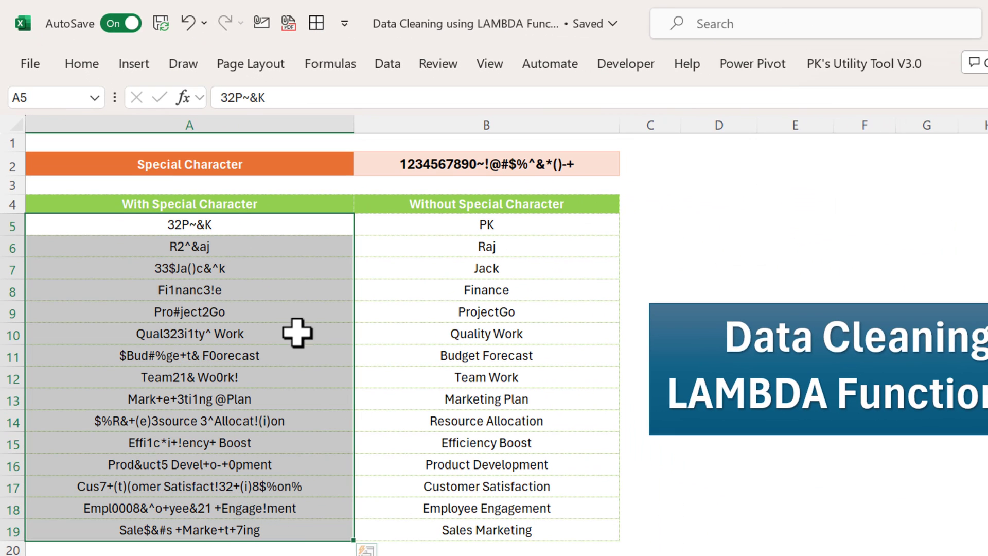
left_click(221, 208)
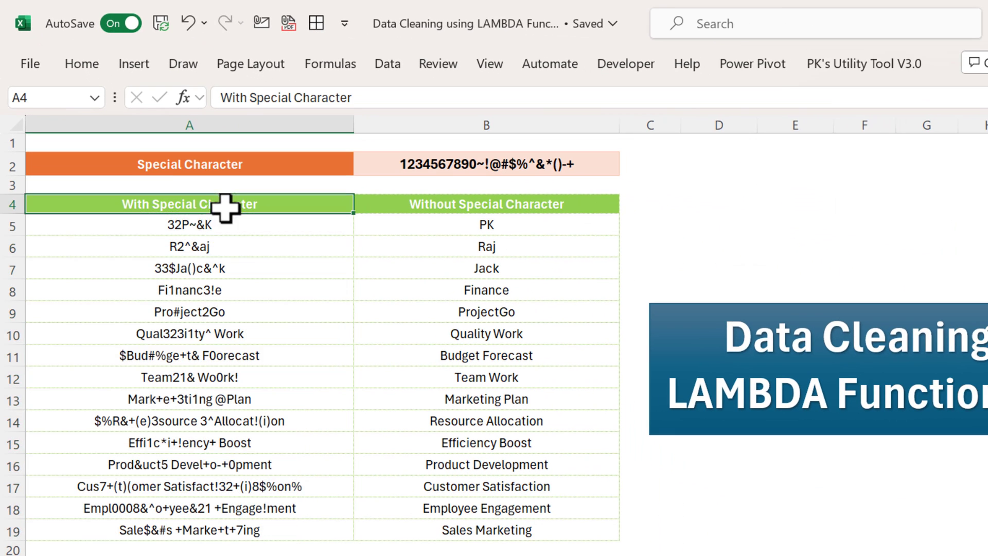
left_click(431, 226)
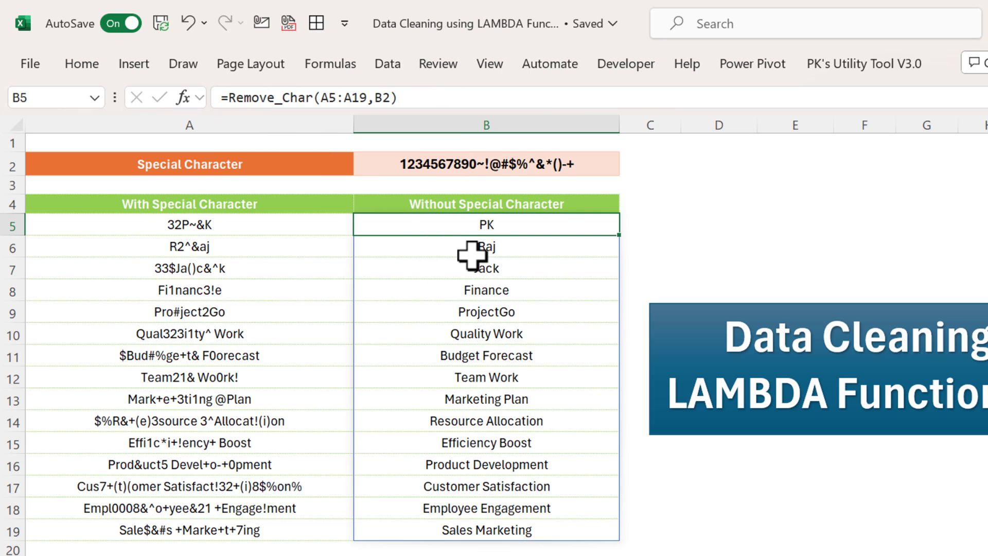
left_click_drag(480, 224, 498, 523)
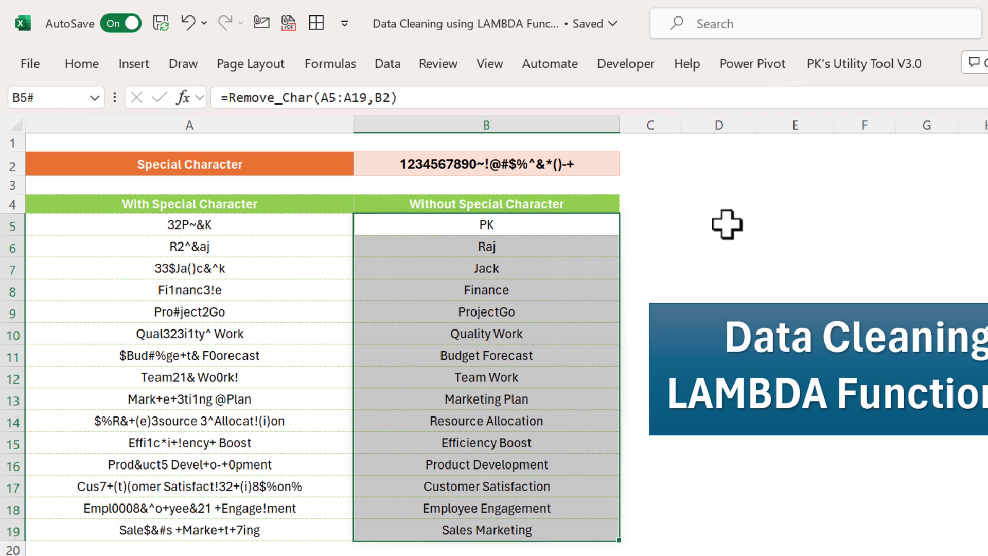
key("Right")
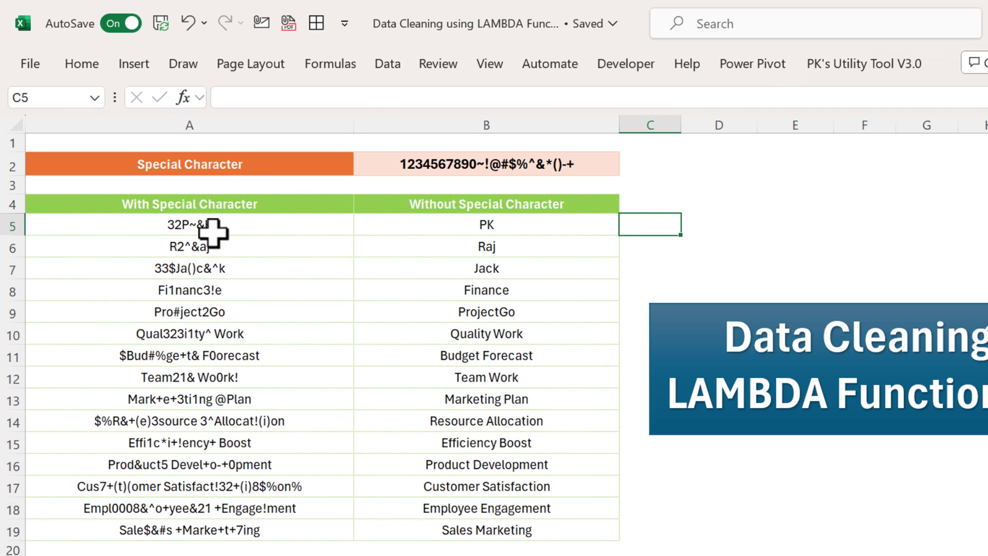
left_click(538, 206)
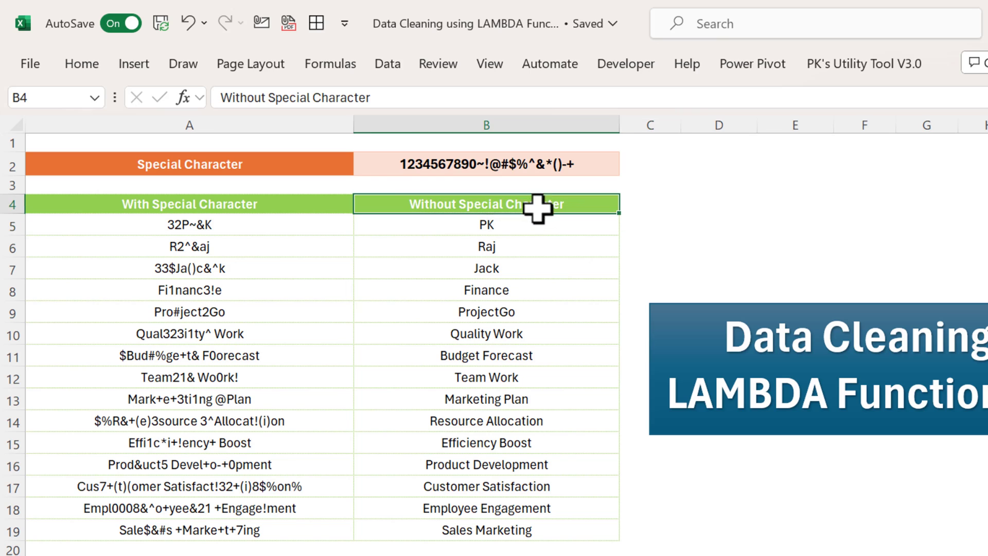
left_click(666, 212)
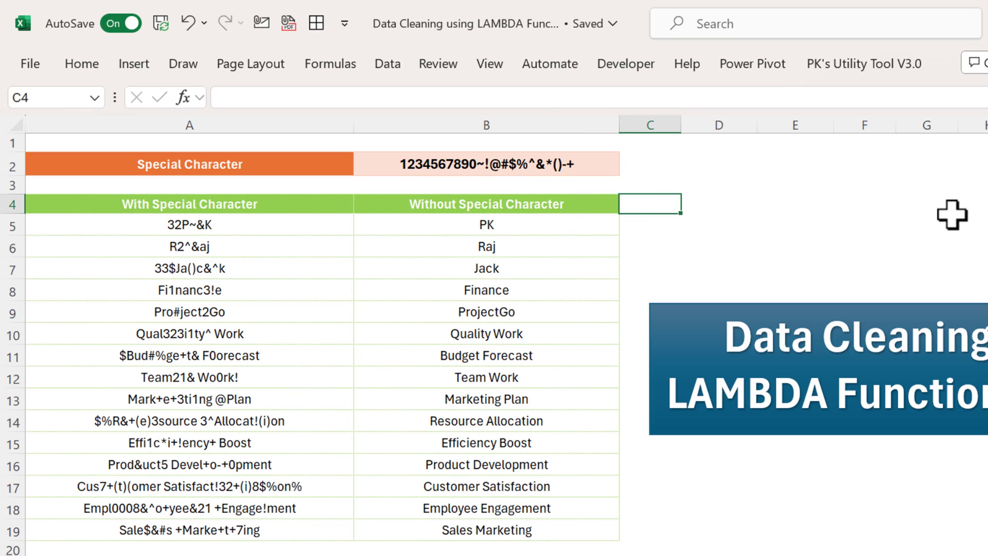
key("Left")
key("Left")
key("Up")
key("Up")
key("Right")
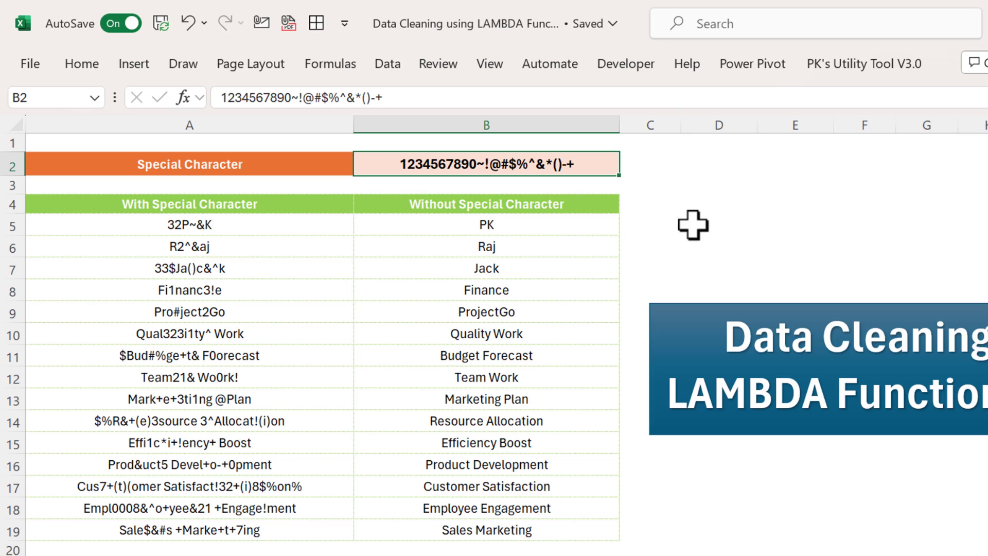
left_click(644, 208)
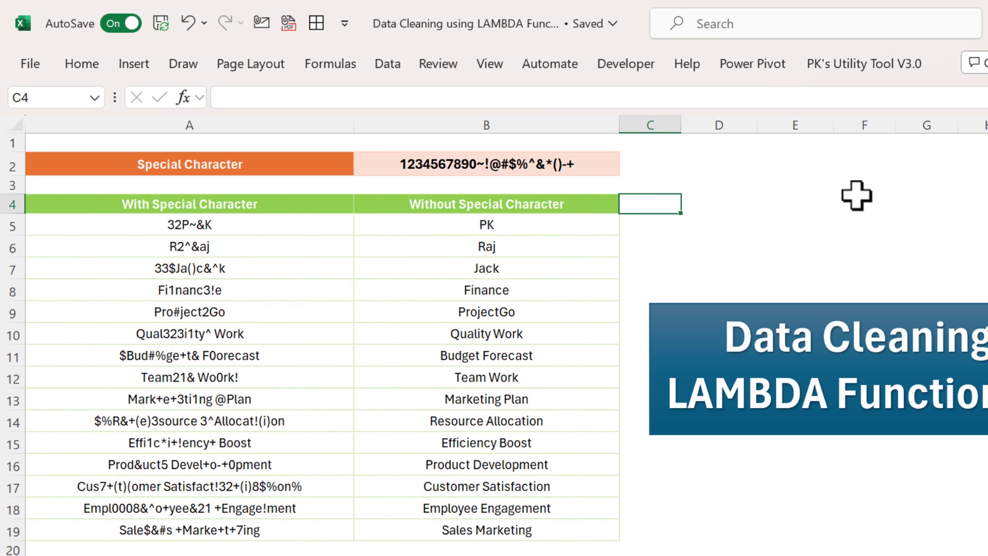
Begin a SUBSTITUTE formula in cell C5 with A5 as the text argument
key("Down")
key("Left")
key("Left")
key("Right")
key("Left")
key("Right")
key("Right")
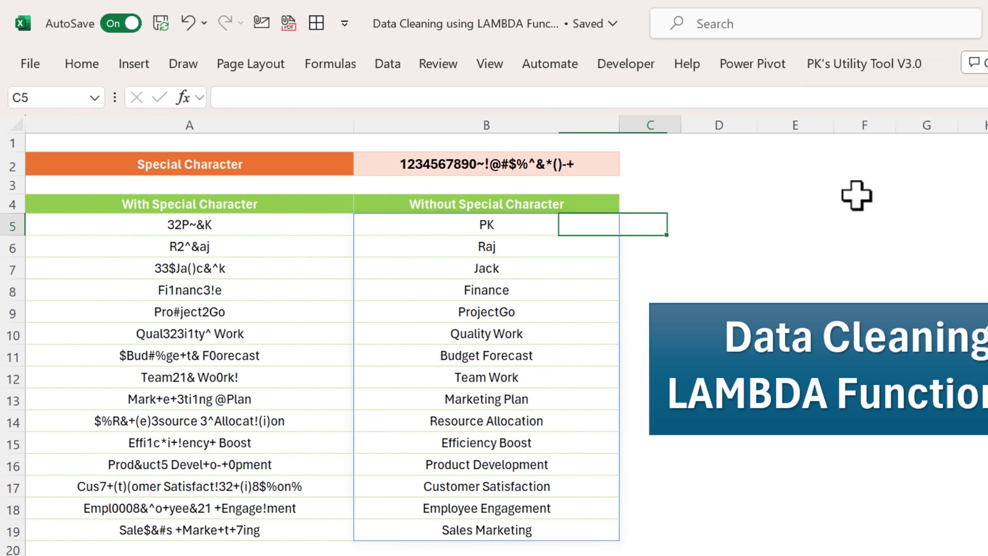
key("Up")
key("Down")
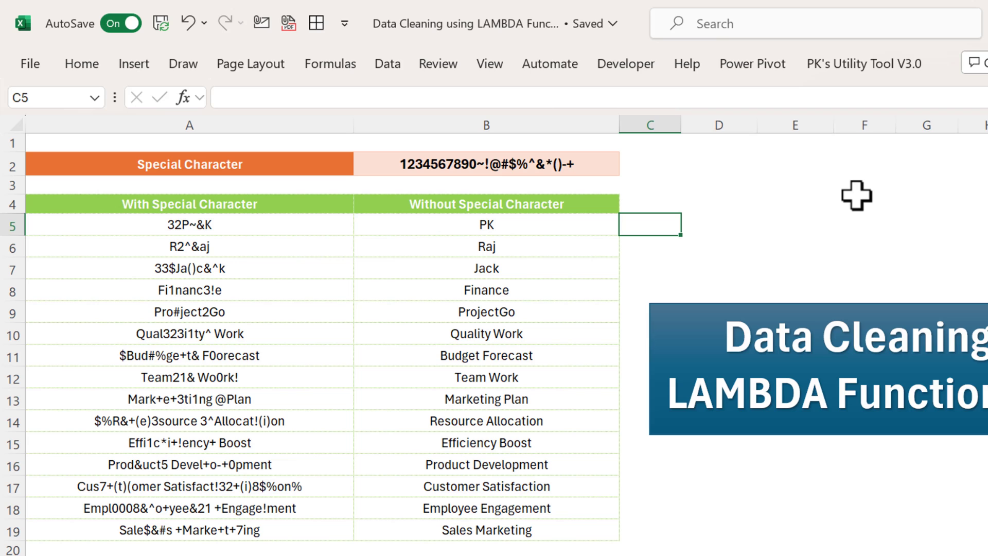
type("=sub")
key("Tab")
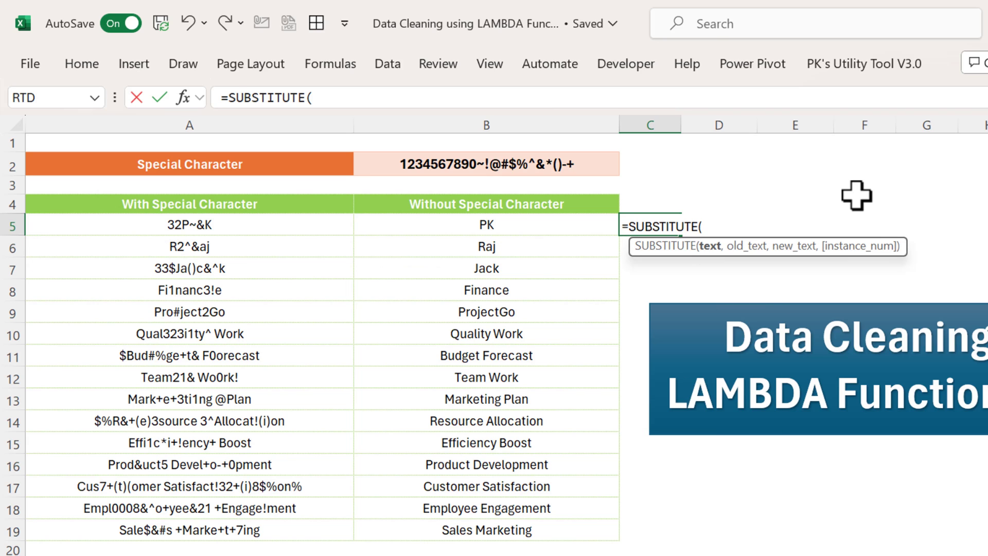
key("Left")
key("Left")
key("Right")
key("Left")
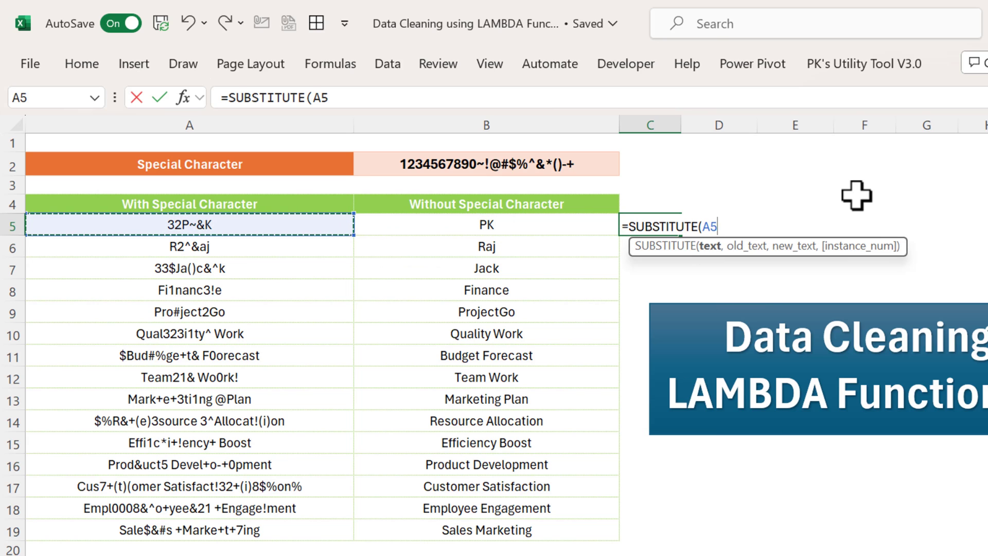
type(",")
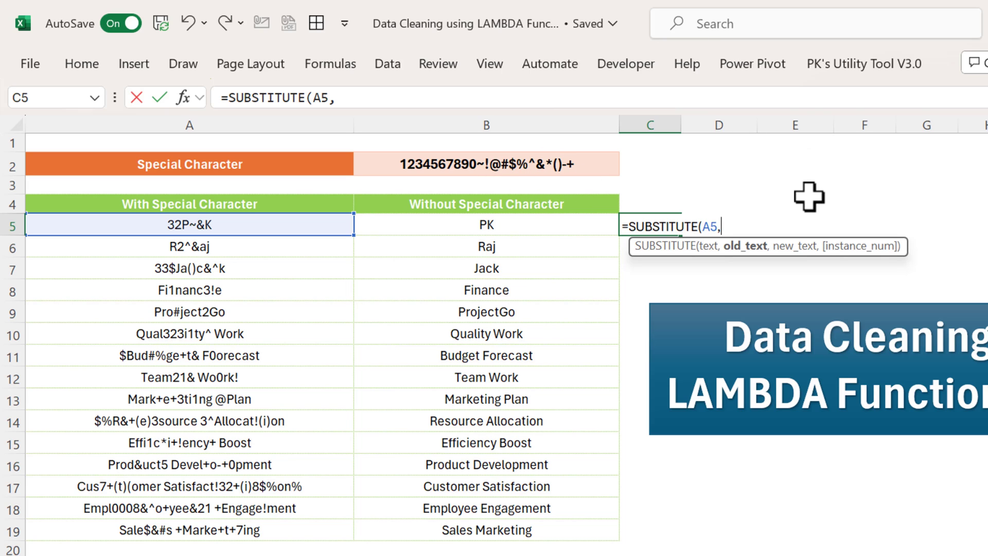
Complete the C5 formula with LEFT(B2,1) as the old text and "" as the new text
type("lef")
key("Tab")
key("Up")
key("Up")
key("Up")
key("Left")
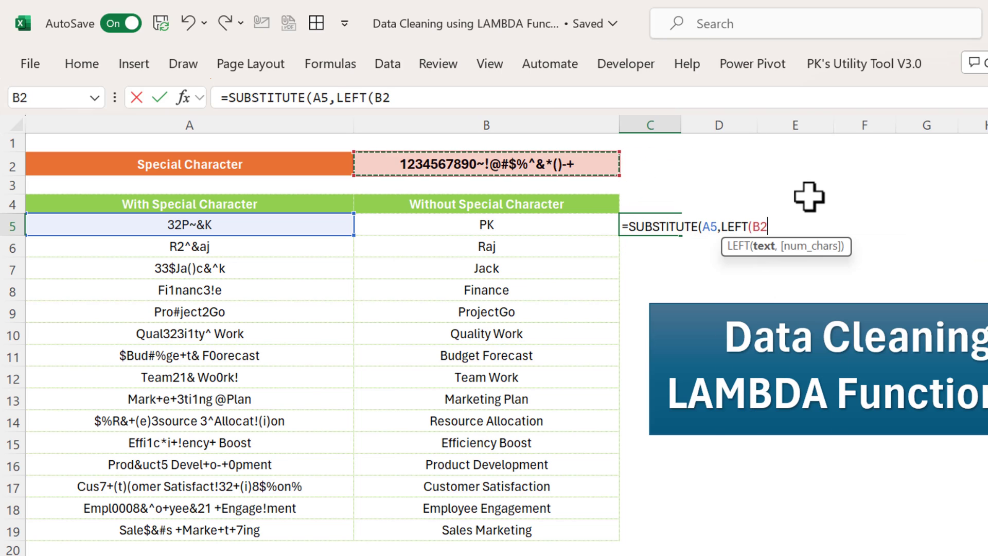
type(",1")
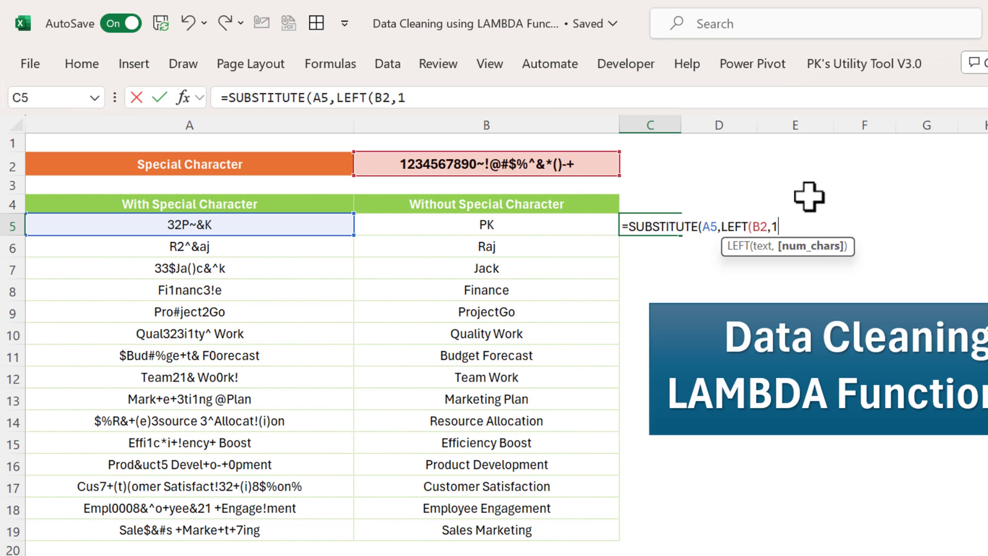
type("),")
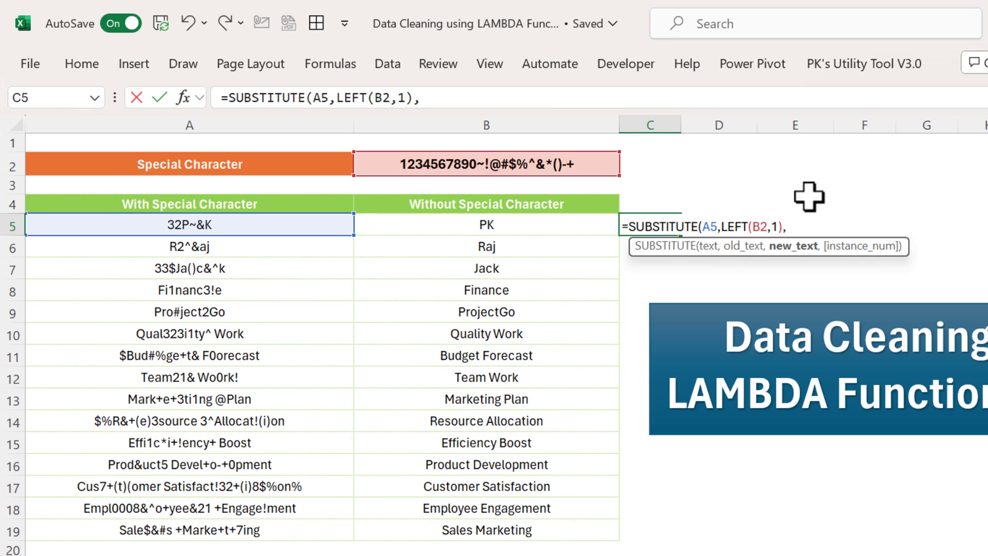
type("\"\")")
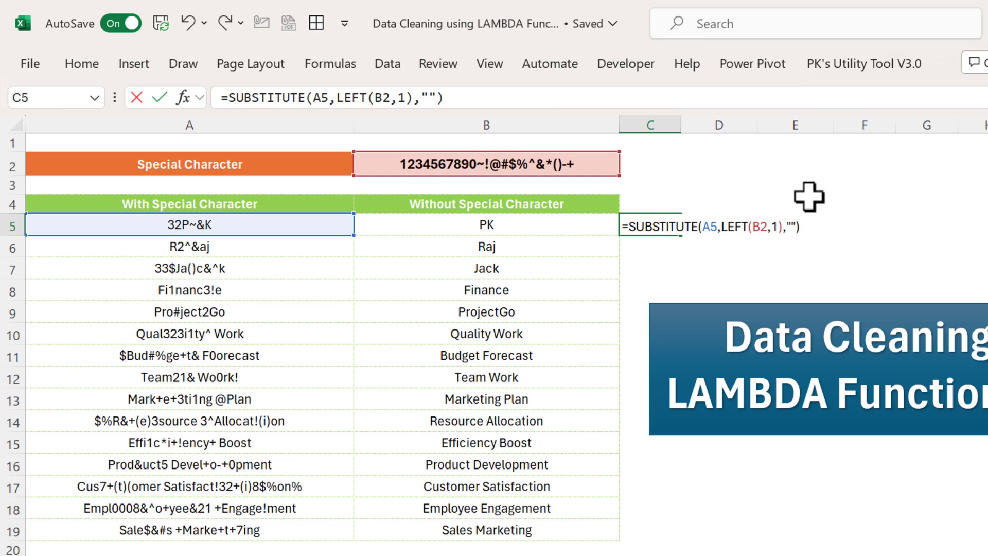
key("Return")
key("Up")
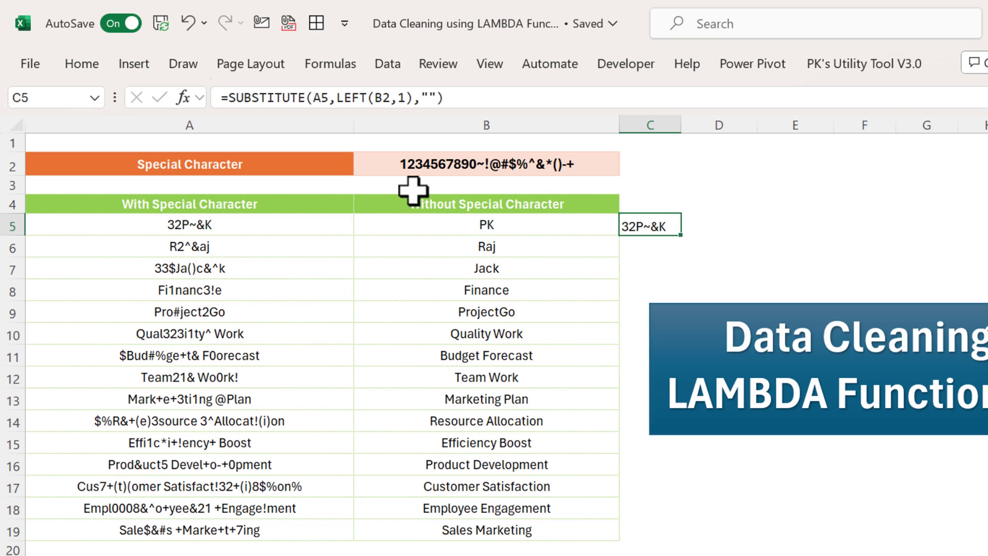
Insert a 1 at the start of the text in A5 to make it 132P~&K, and check the formula in C5
left_click(199, 224)
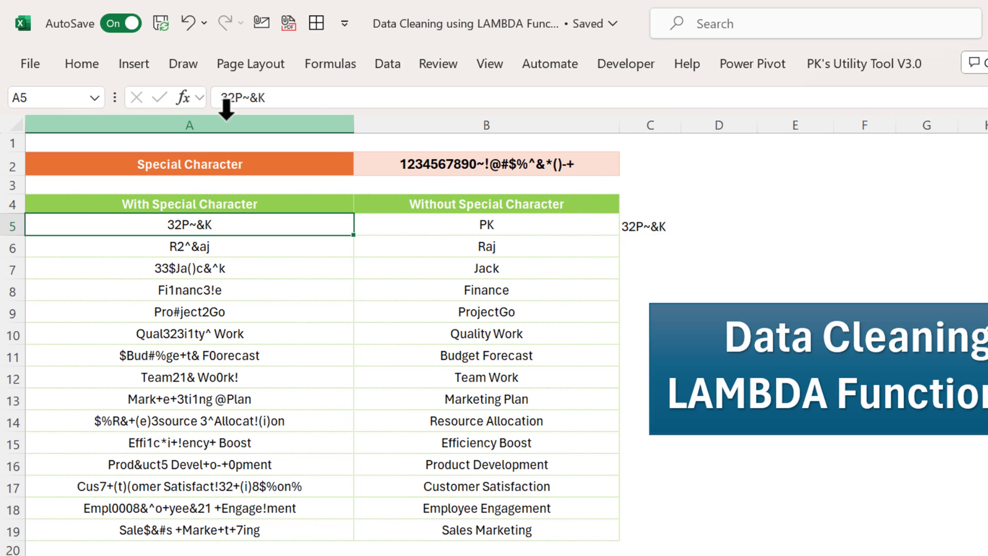
left_click(222, 98)
type("1")
key("Return")
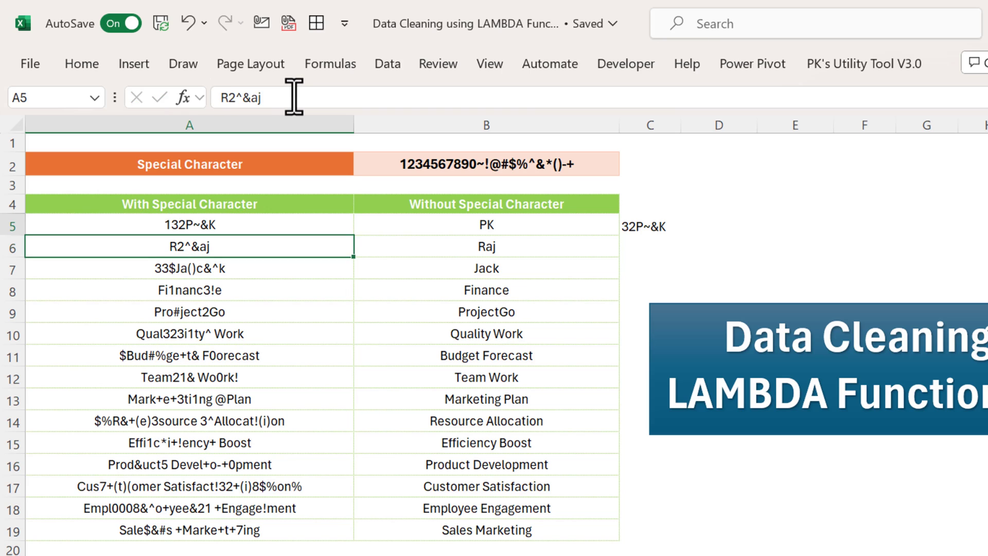
key("Up")
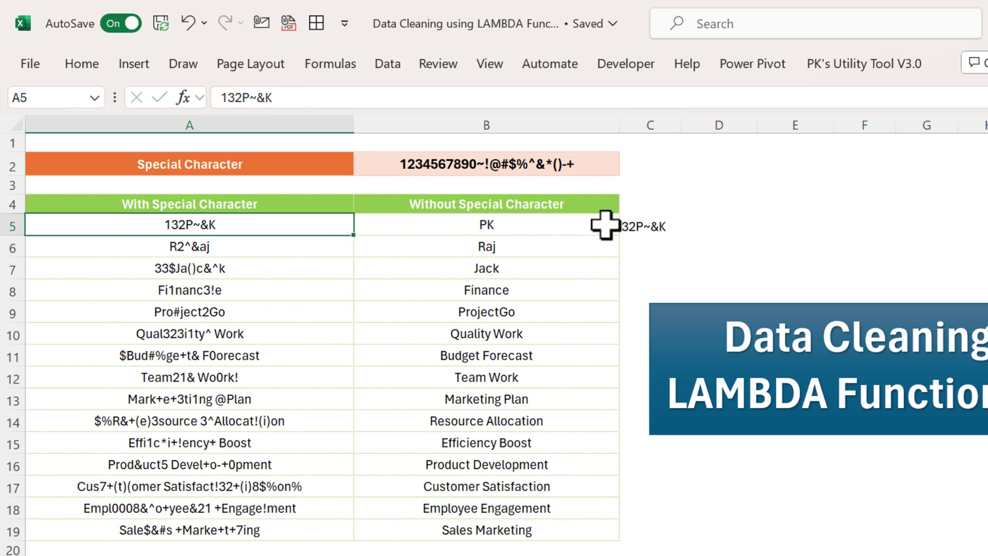
left_click(658, 224)
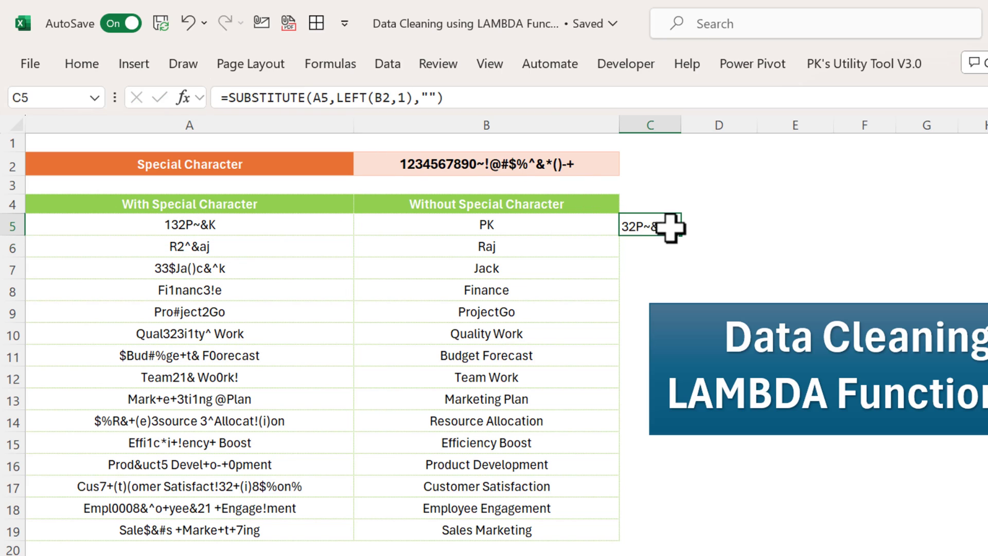
Enter =RIGHT(B2,LEN(B2)-1) in cell C2 to drop the first character of the special character list
left_click(644, 166)
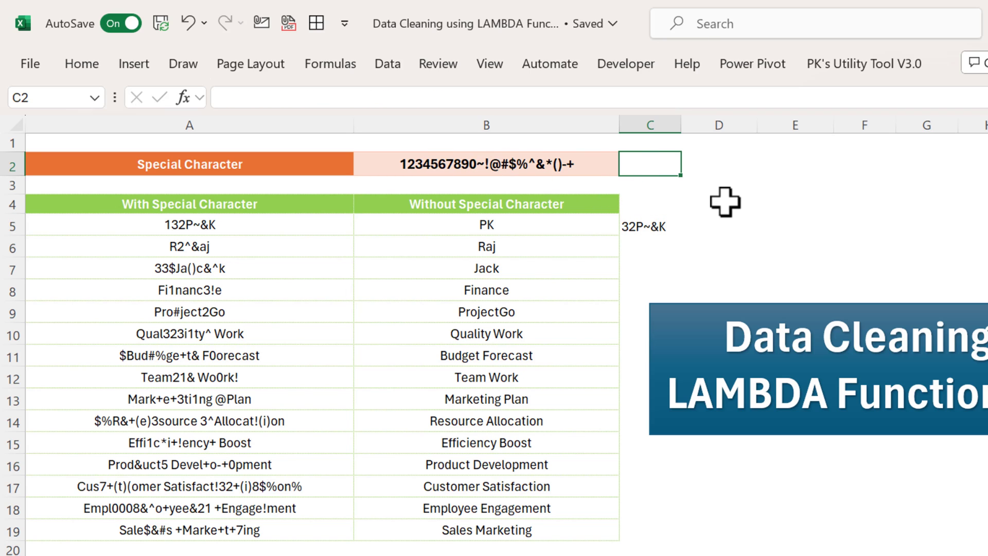
type("=")
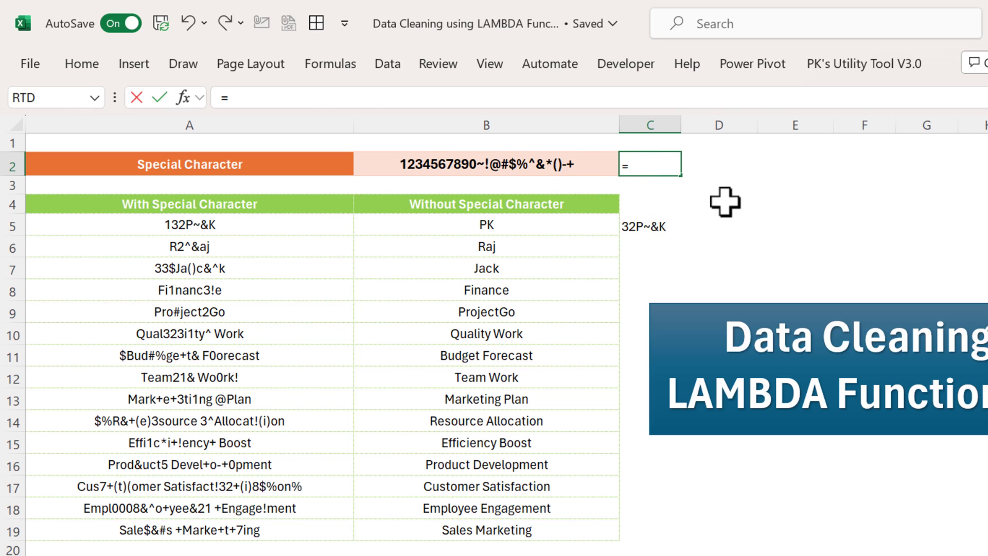
type("righ")
key("Tab")
key("Left")
type(",")
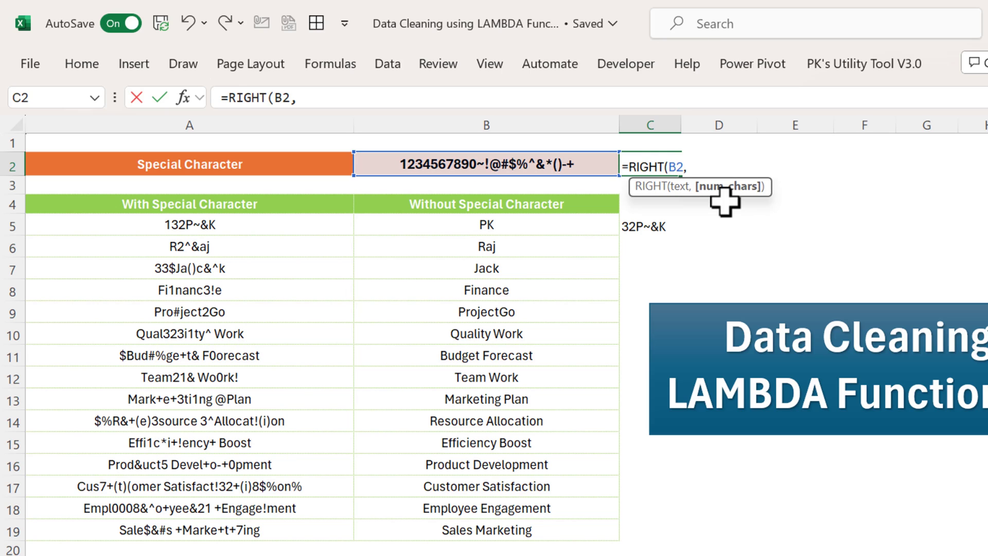
type("le")
key("Down")
key("Tab")
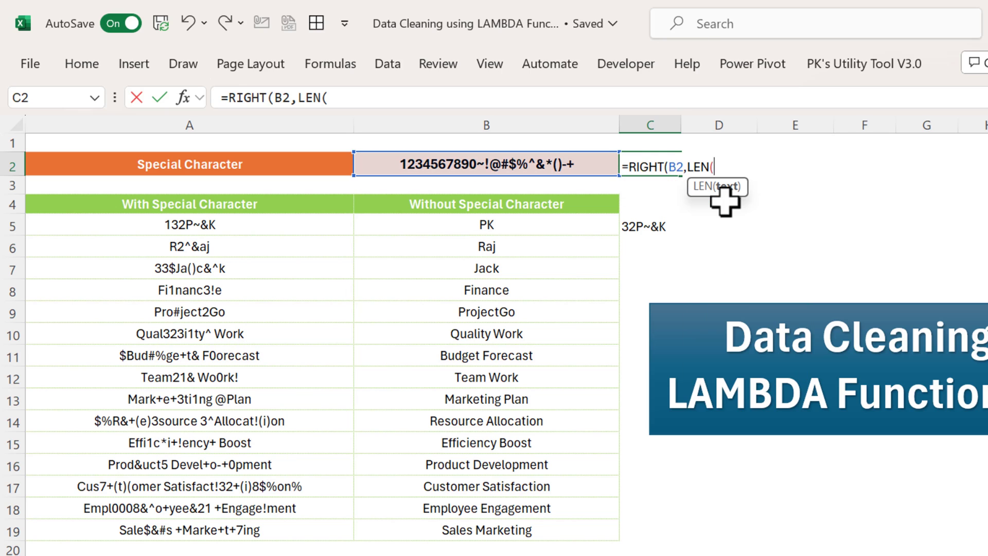
key("Left")
type(")-1")
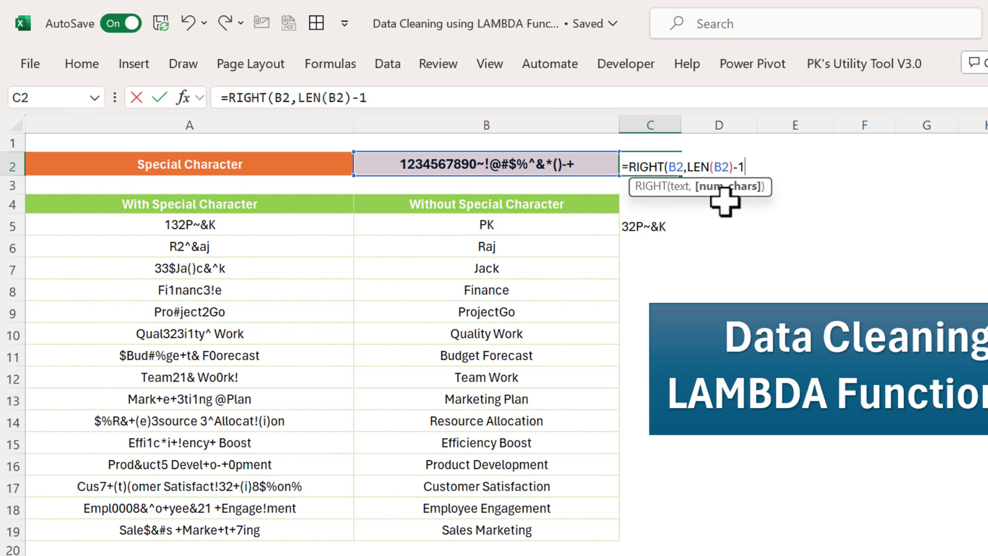
type(")")
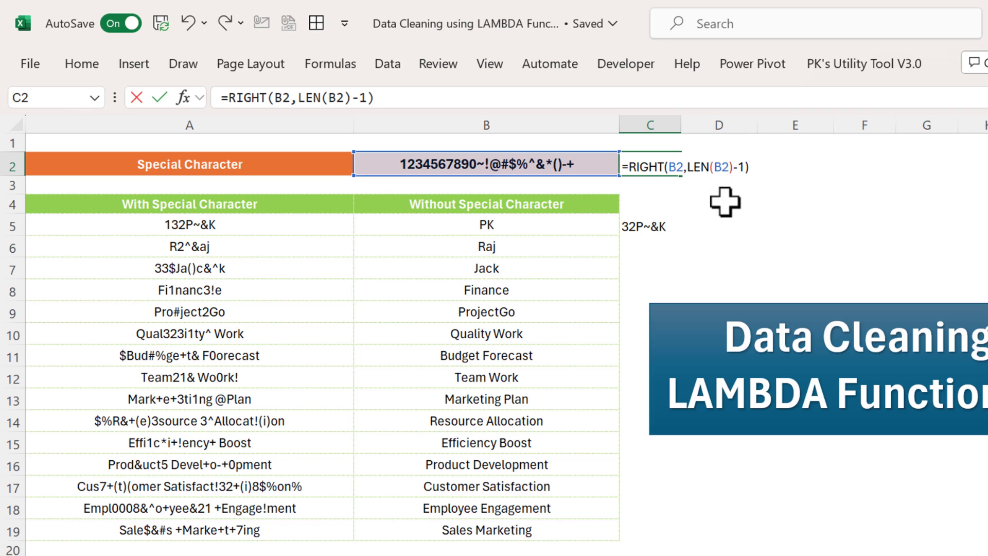
key("Return")
key("Up")
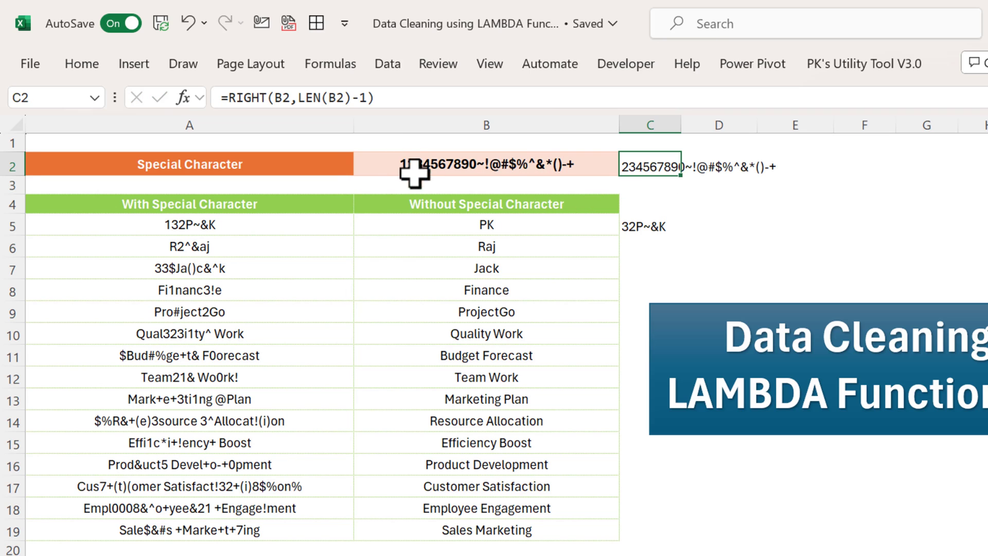
left_click(641, 226)
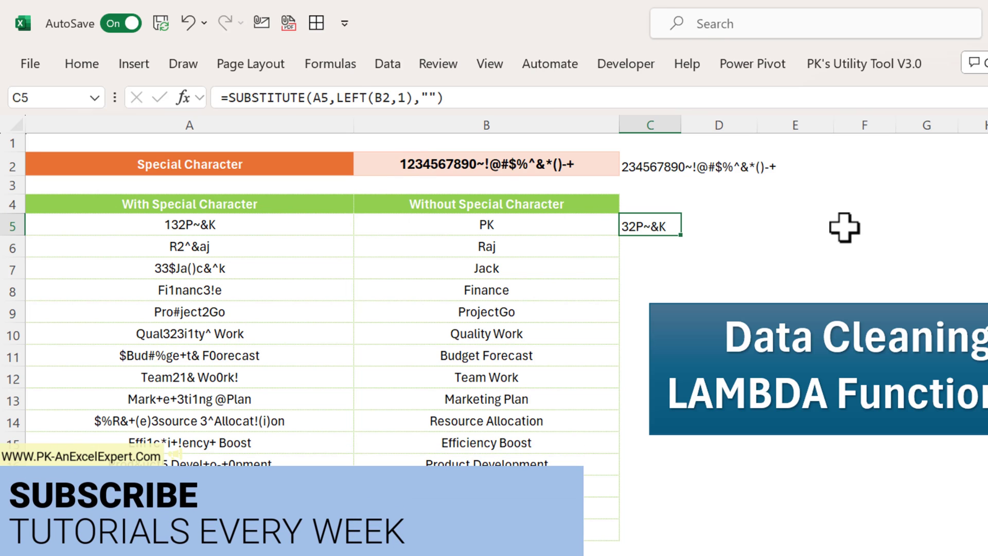
Copy the C5 SUBSTITUTE formula to D5 and point its text argument at C5, giving =SUBSTITUTE(C5,LEFT(C2,1),"")
key("Right")
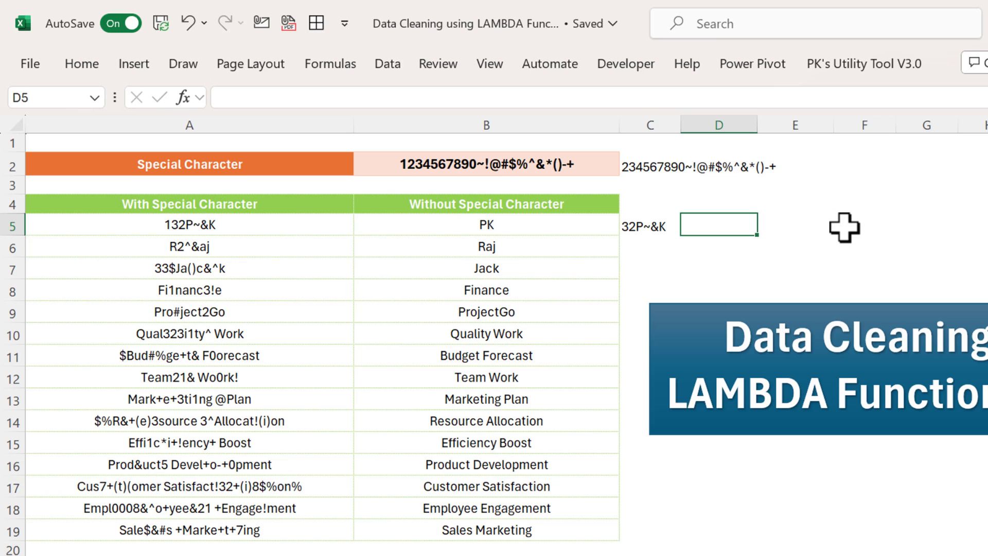
key("Left")
key("ctrl+c")
key("Right")
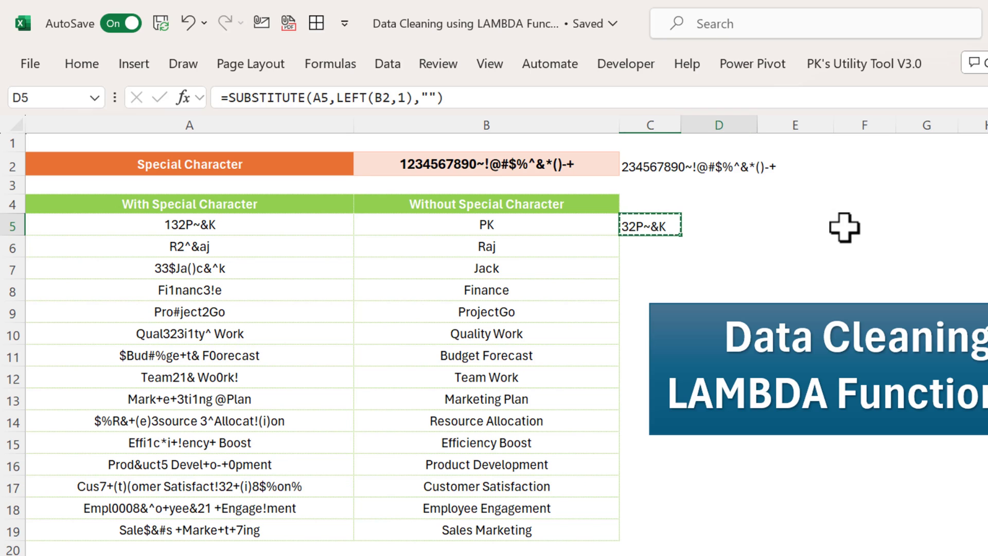
key("ctrl+v")
key("Escape")
left_click(497, 98)
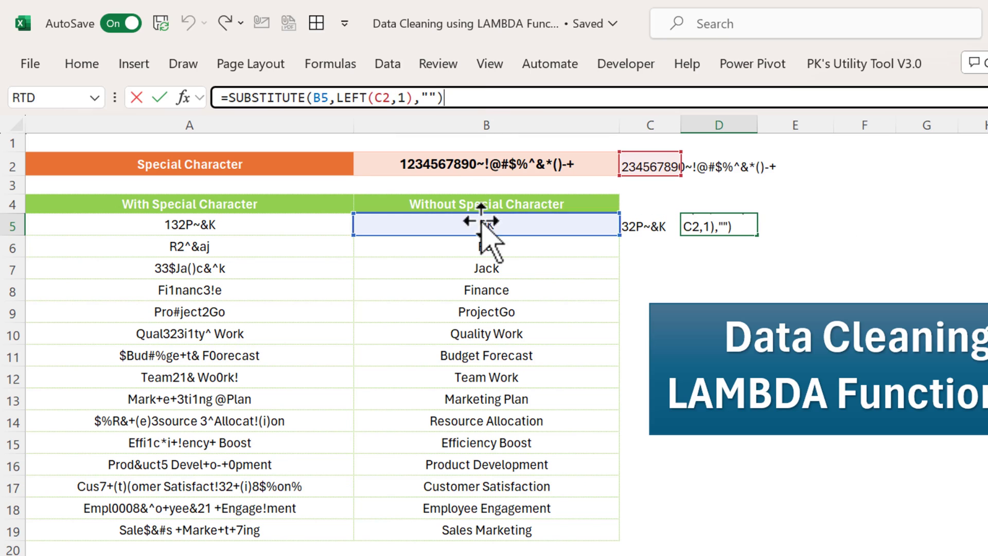
left_click_drag(563, 235, 638, 234)
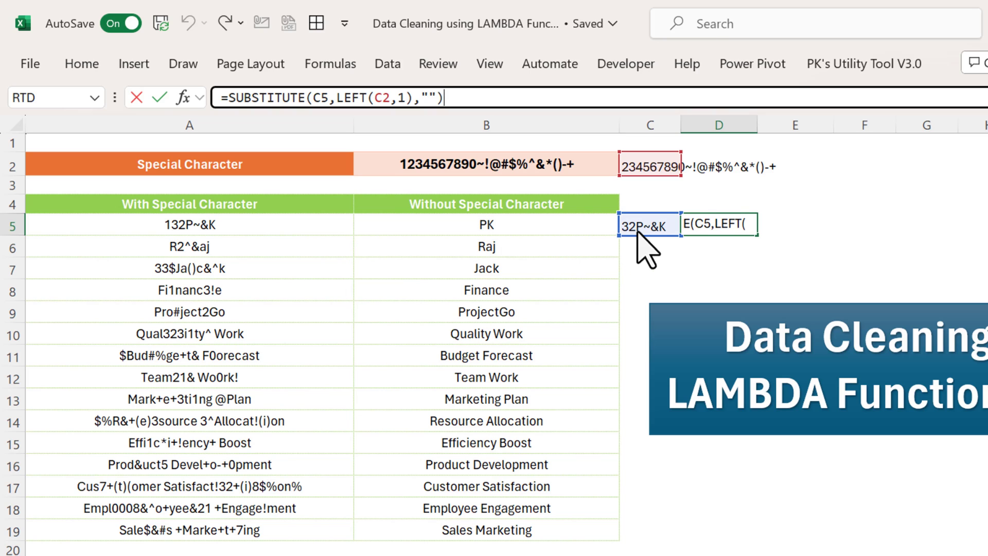
key("Return")
key("Up")
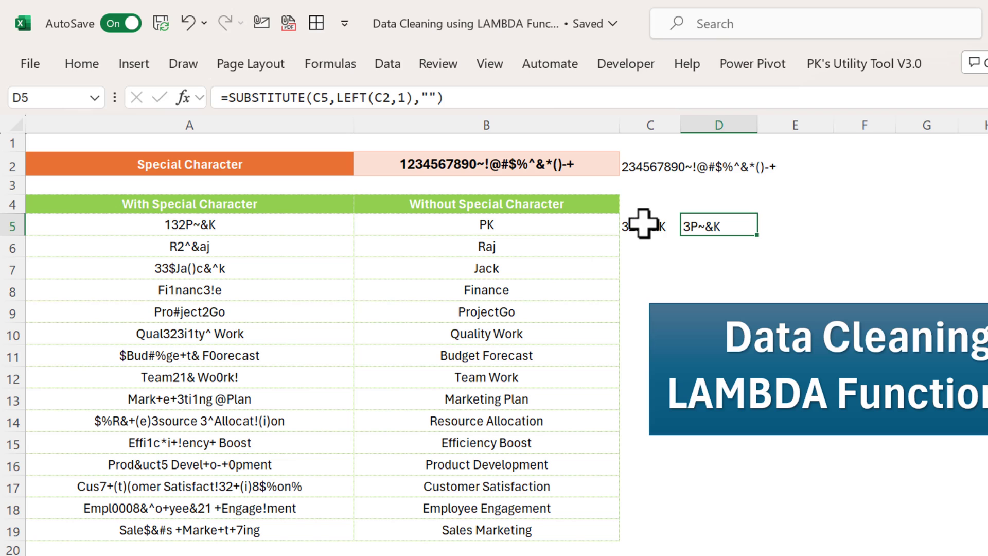
left_click(549, 98)
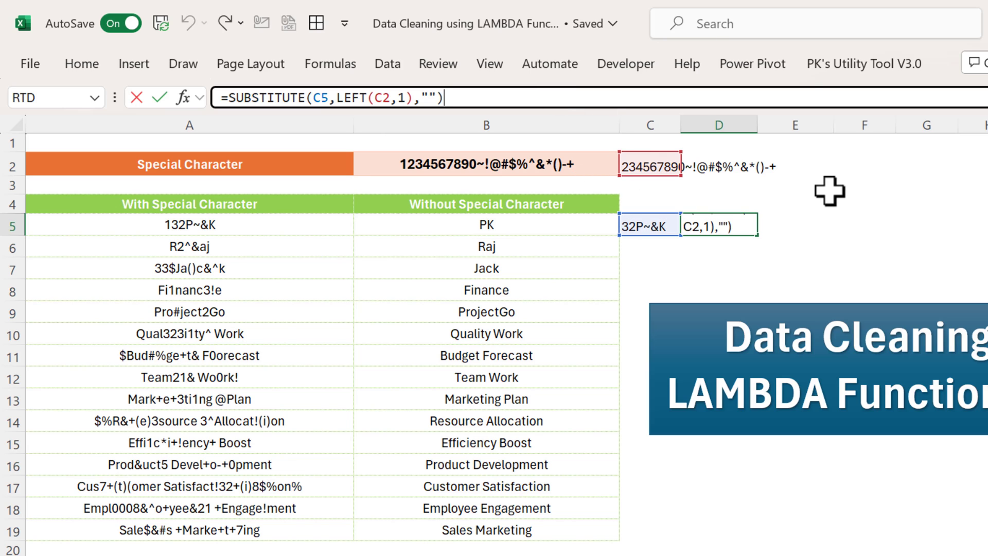
key("ctrl+Return")
Copy the RIGHT formula from C2 into D2 so it reads =RIGHT(C2,LEN(C2)-1)
key("Up")
key("Up")
key("Up")
key("Left")
key("ctrl+c")
key("Right")
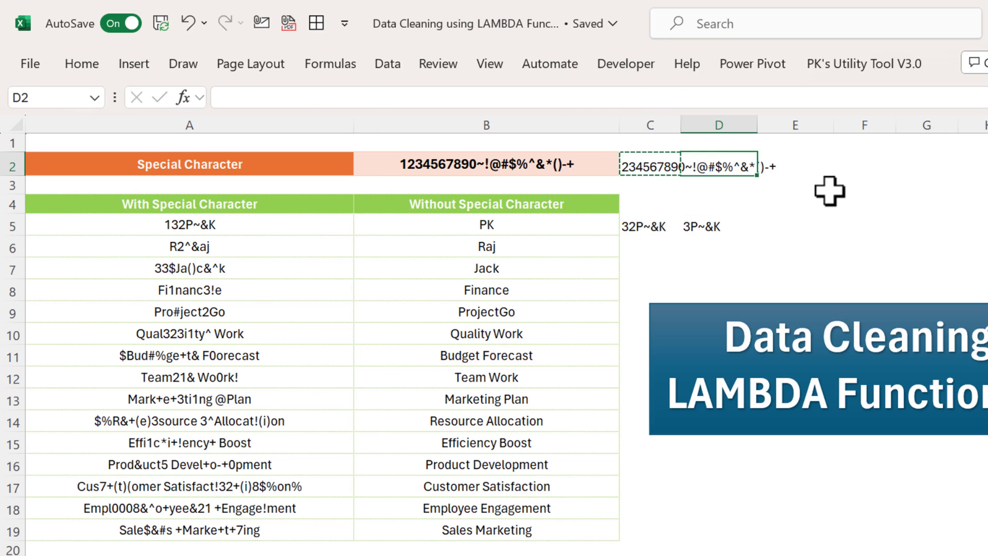
key("ctrl+v")
key("Down")
key("Escape")
key("Up")
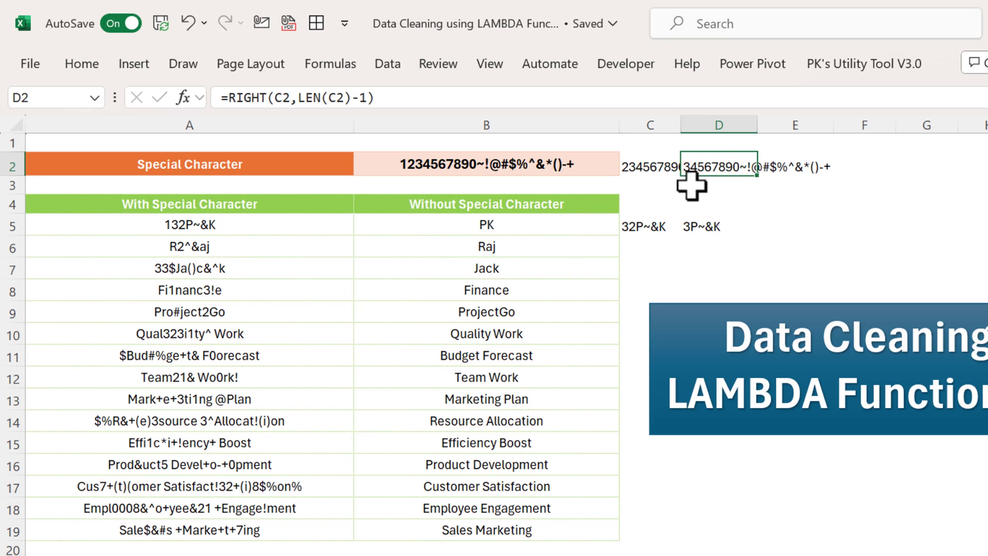
Fill the D2:D5 formulas across the adjacent columns through column O
key("ctrl+shift+Down")
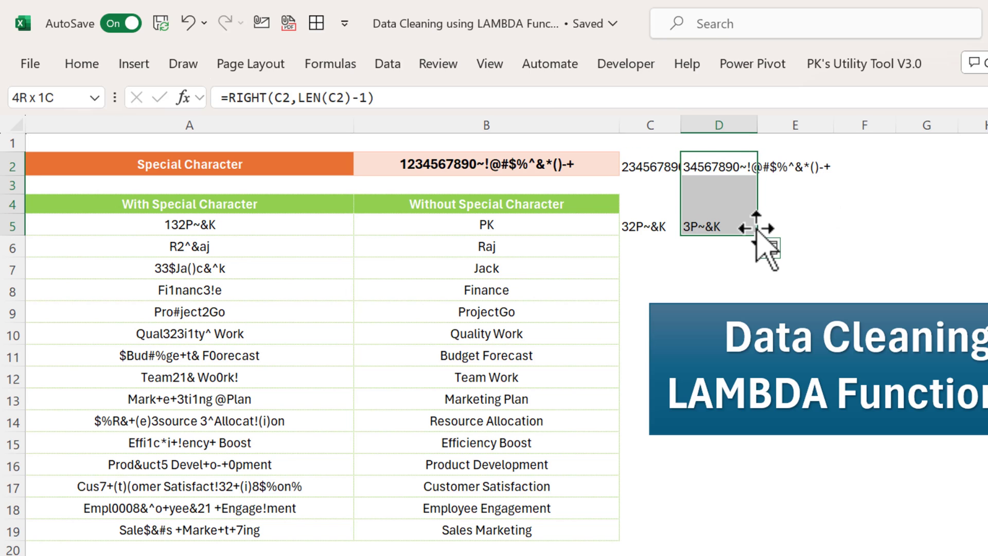
key("shift+Right")
key("shift+Right")
key("shift+Right")
key("shift+Right")
key("shift+Right")
key("shift+Right")
key("shift+Right")
key("shift+Right")
key("shift+Right")
key("shift+Right")
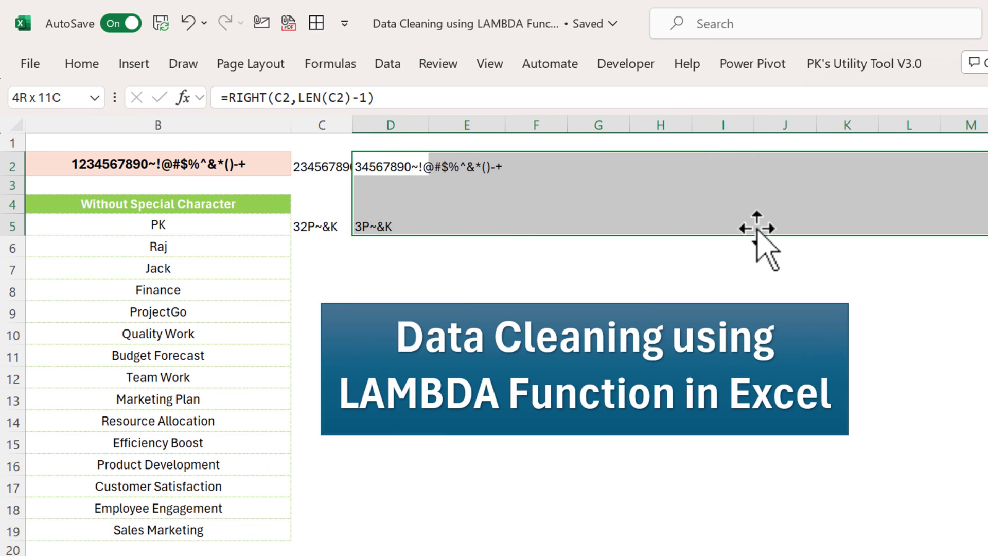
key("ctrl+r")
key("Right")
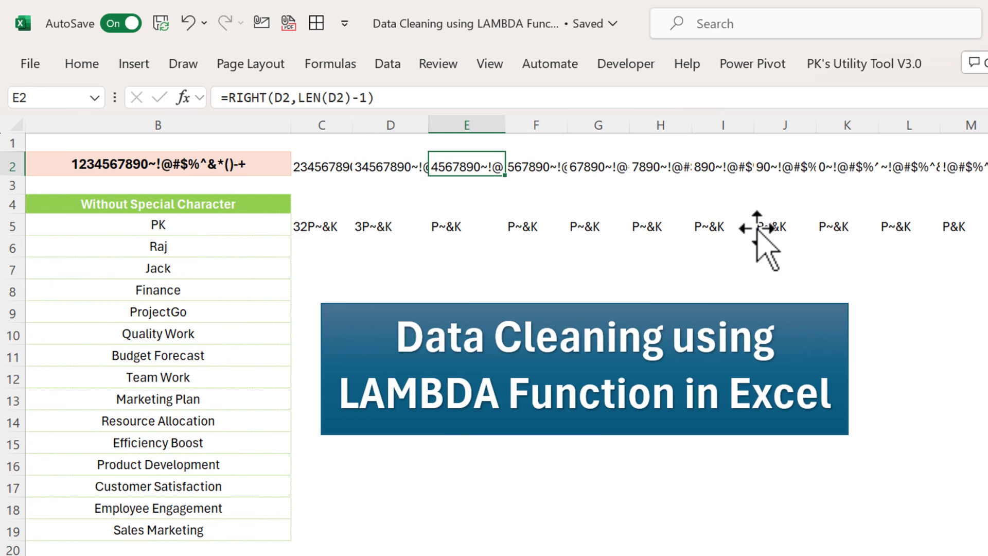
Extend the row 2 and row 5 formulas from column O through column W
key("ctrl+Right")
key("shift+Down")
key("shift+Down")
key("shift+Right")
key("shift+Right")
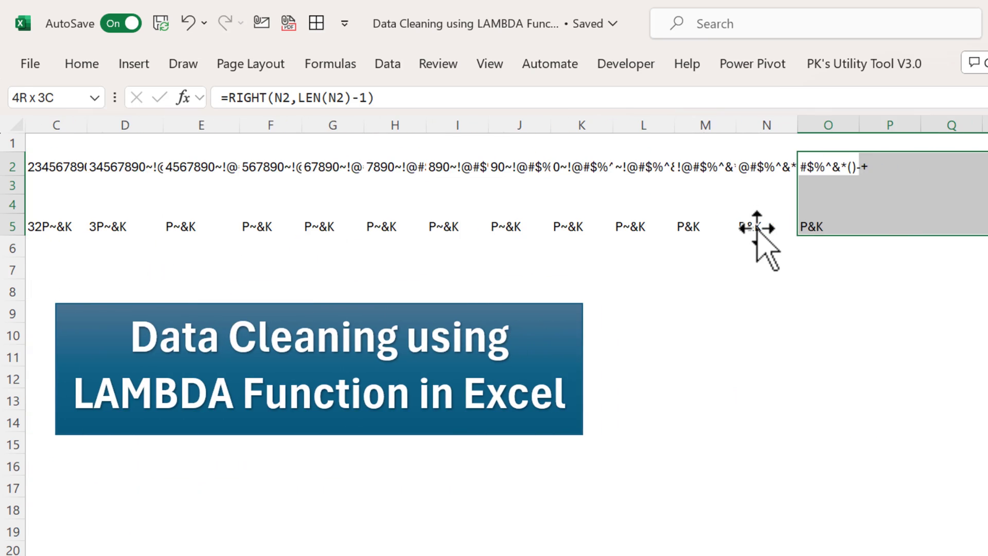
key("ctrl+r")
key("ctrl+Right")
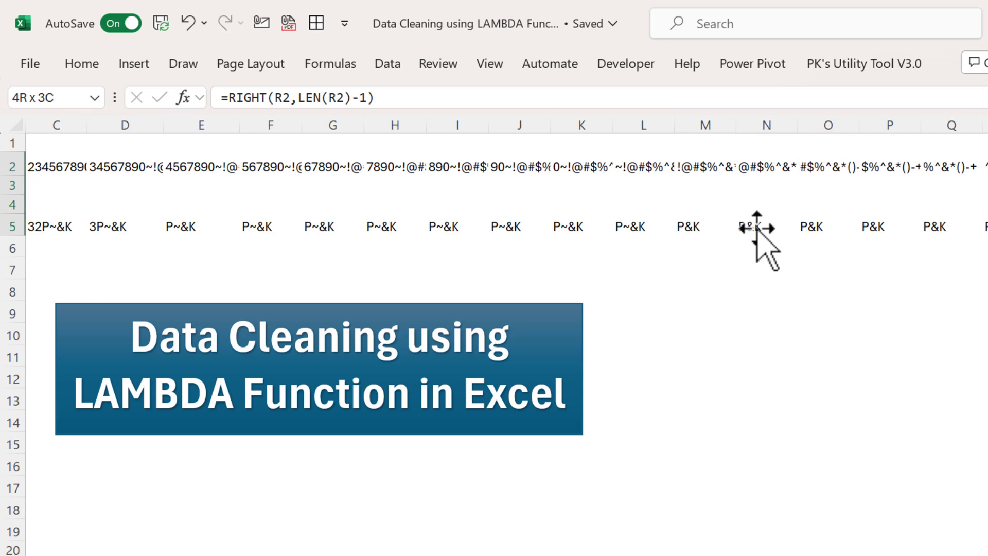
key("shift+Right")
key("shift+Right")
key("Right")
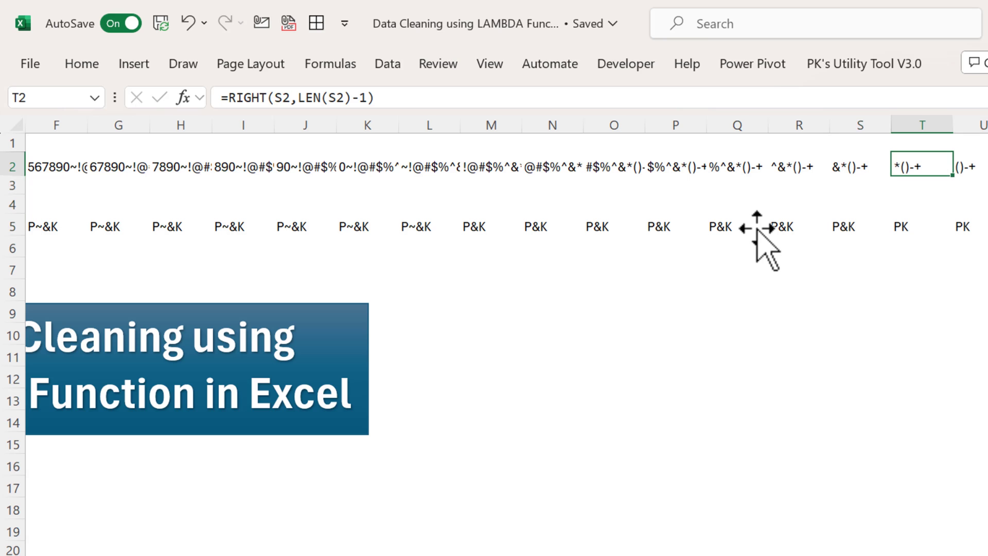
Inspect the SUBSTITUTE formula in T5 and the remaining characters at the end of row 2 in W2
key("Down")
key("Down")
key("Down")
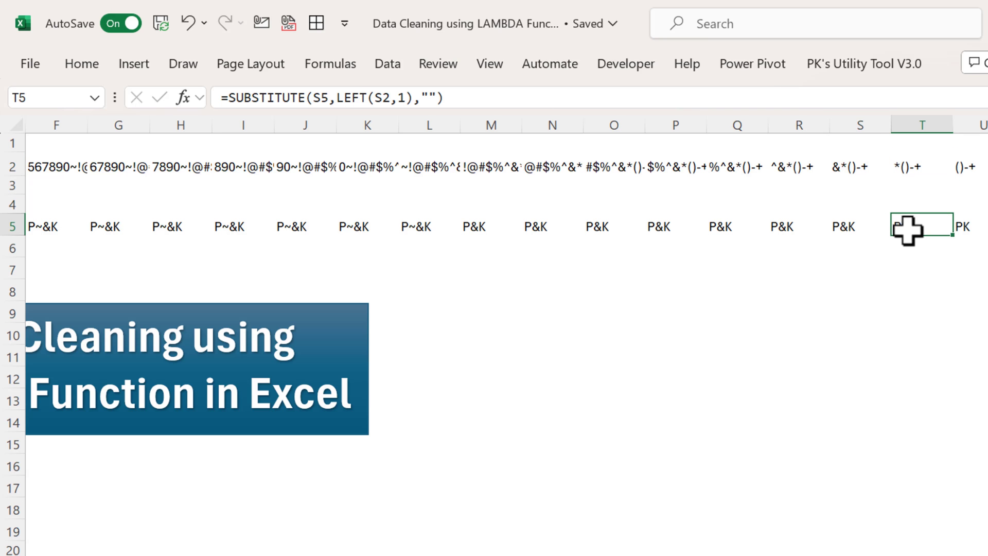
left_click_drag(944, 221, 987, 226)
left_click(987, 221)
left_click_drag(657, 138, 873, 134)
left_click(875, 134)
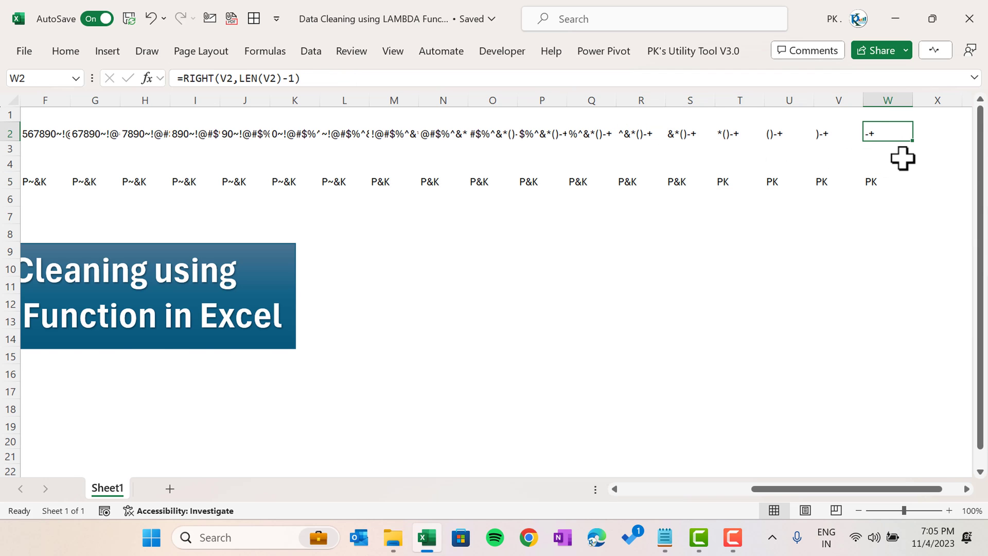
Examine how the RIGHT formulas shorten the special character list across row 2, starting from C2
key("ctrl+Left")
key("Right")
key("Right")
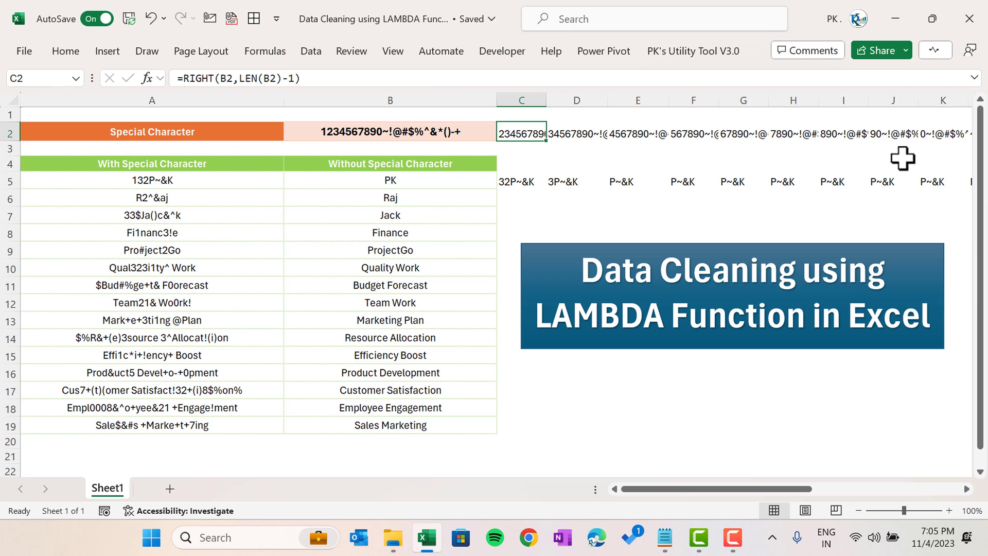
key("Right")
key("Right")
key("Right")
key("Right")
key("Right")
key("Right")
key("Left")
key("Left")
key("Left")
key("Left")
key("Left")
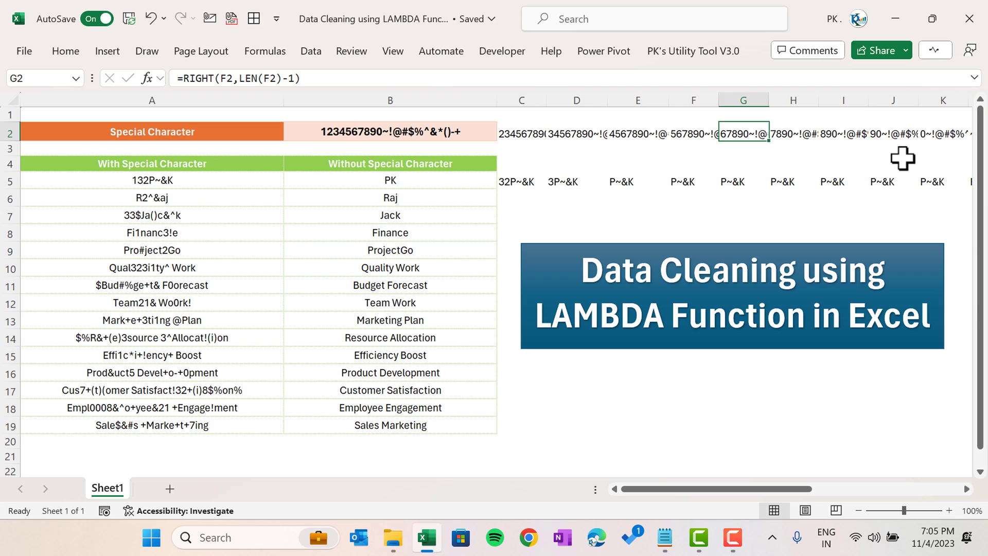
key("Left")
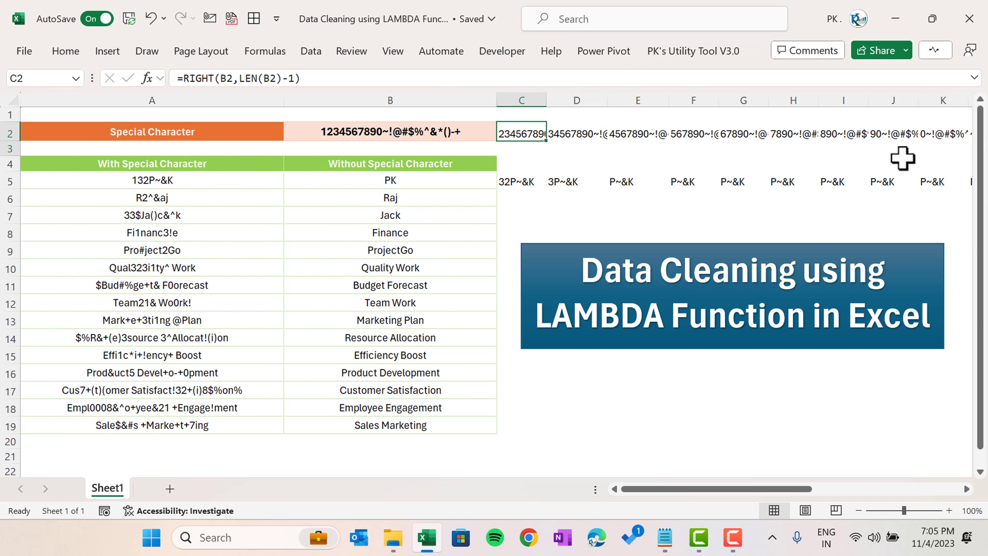
Review the SUBSTITUTE results across row 5, working back from T5 toward the start of the row
key("shift+Down")
key("shift+Down")
key("shift+Down")
key("ctrl+shift+Right")
left_click(747, 180)
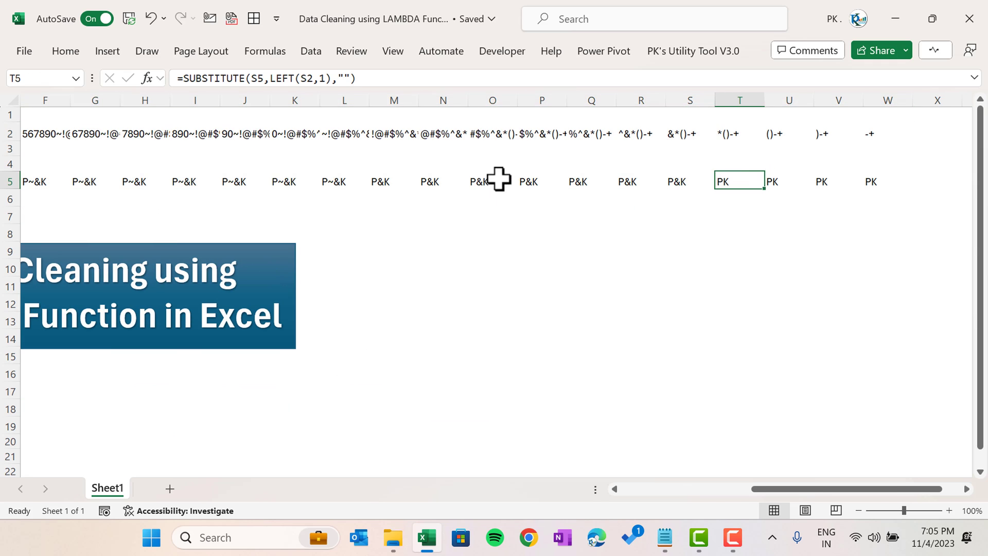
left_click(498, 180)
key("Left")
key("Left")
key("Left")
key("Left")
key("Left")
key("Left")
key("Left")
key("Left")
key("Left")
key("Left")
key("Left")
key("Left")
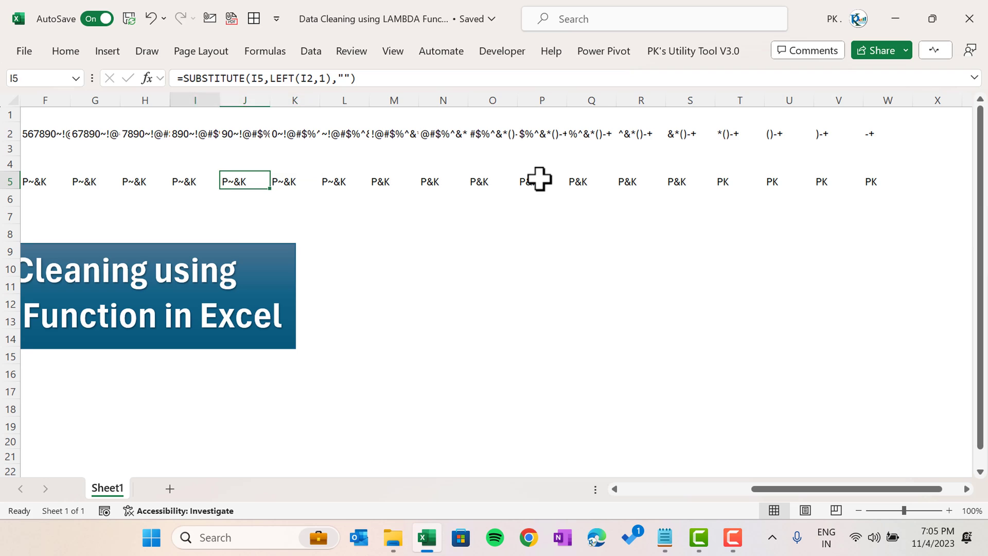
Clear the existing Remove_Char results from B5:B19 in the Without Special Character column
key("Left")
key("ctrl+shift+Down")
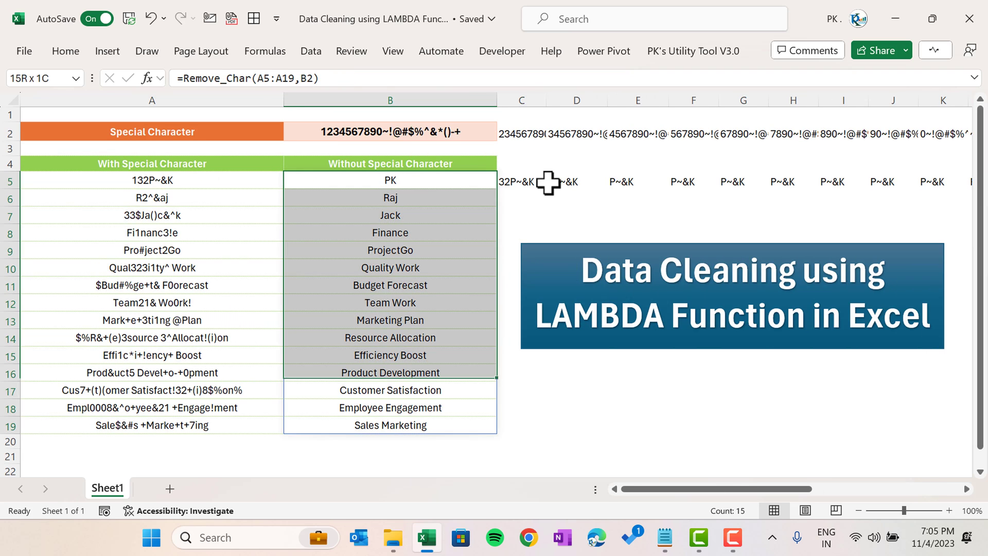
key("Delete")
key("Up")
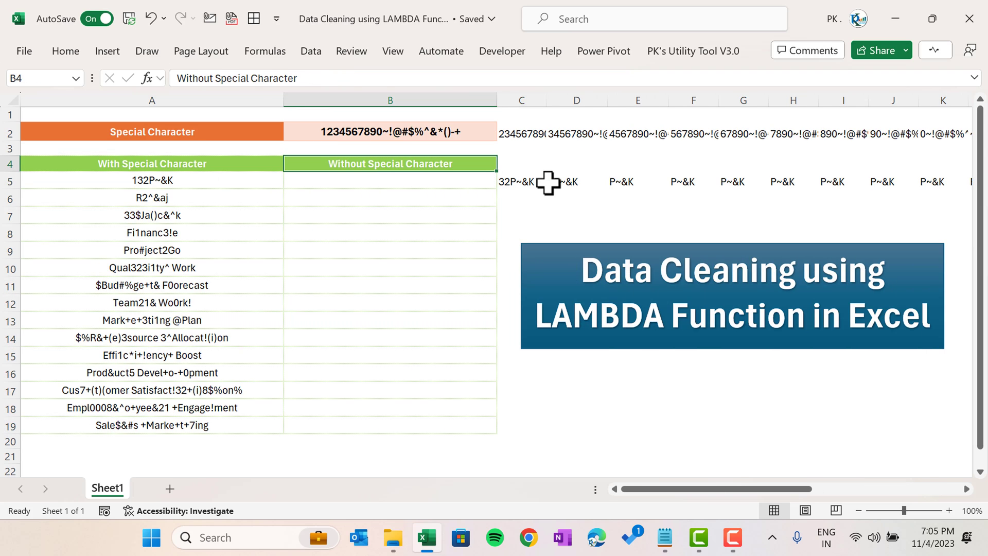
key("Down")
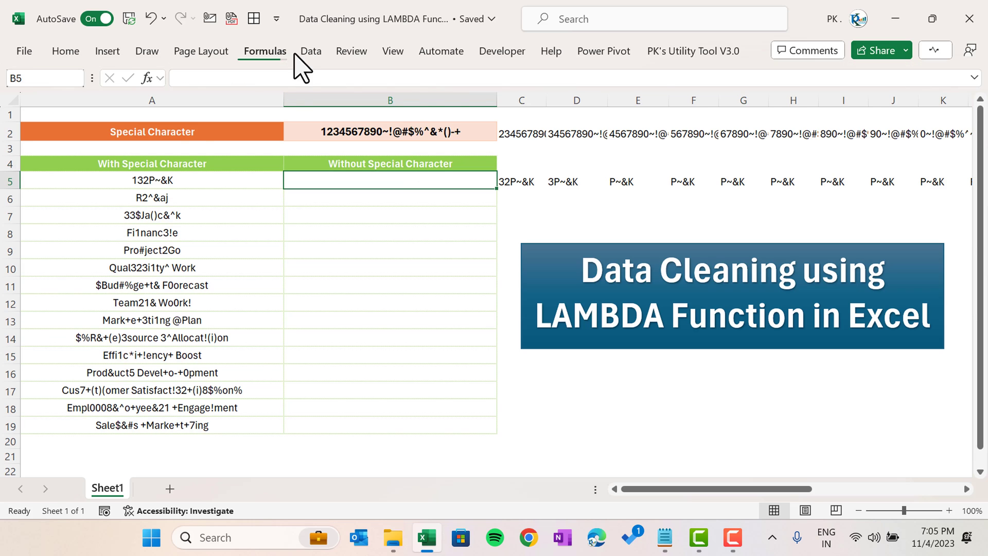
Delete the defined name Remove_Char from the workbook and close the Name Manager
left_click(294, 53)
key("Escape")
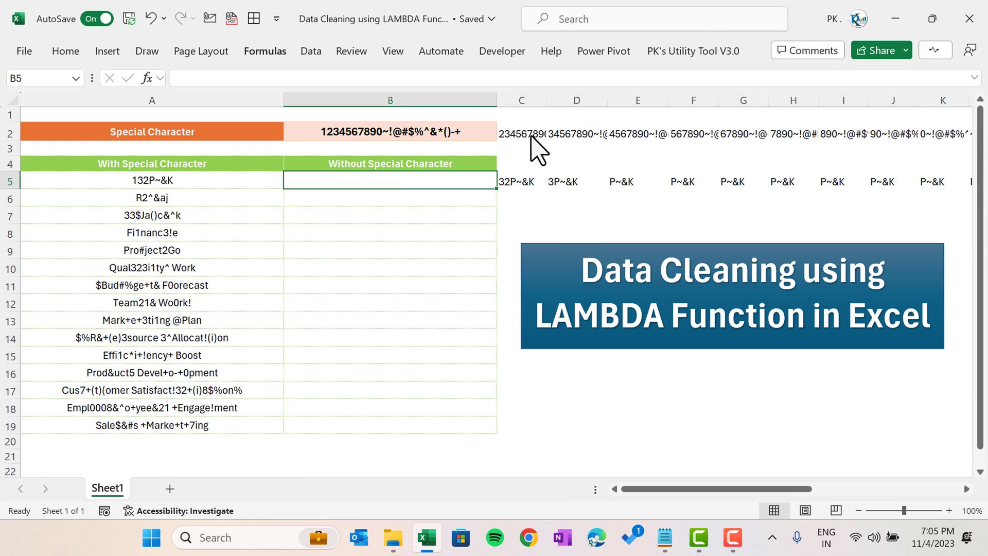
key("ctrl+F3")
left_click(502, 118)
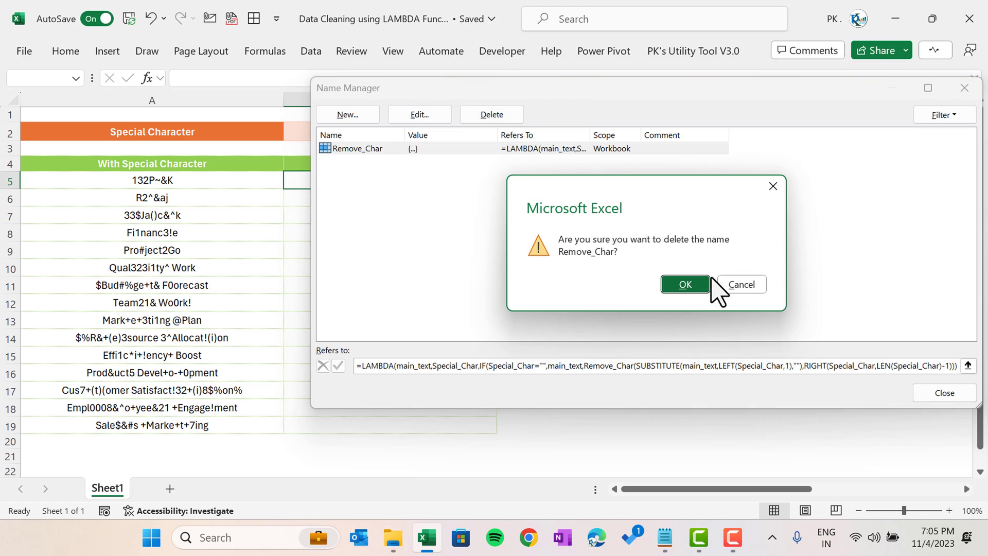
left_click(699, 286)
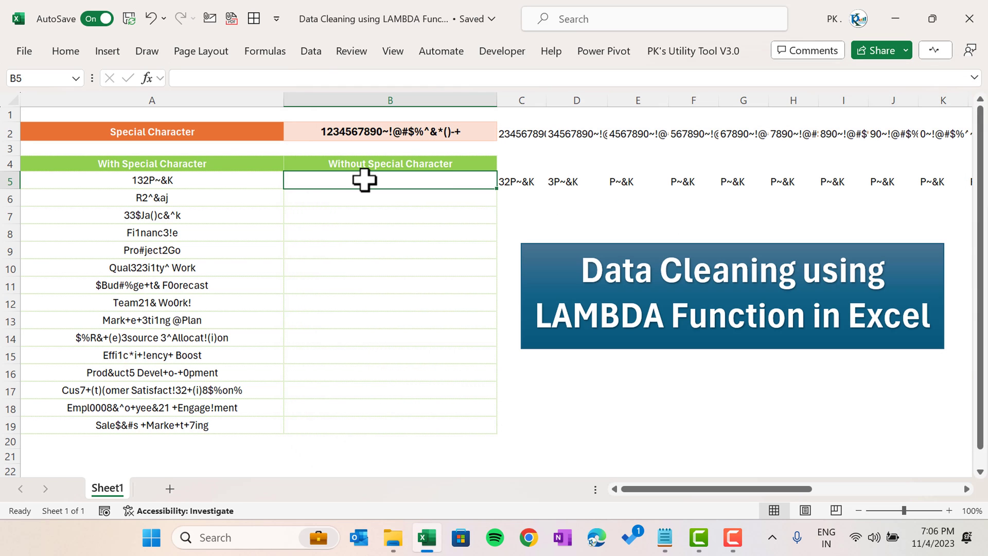
Begin a LAMBDA formula in B5 with the parameters main_text and special_char
type("=lam")
key("Tab")
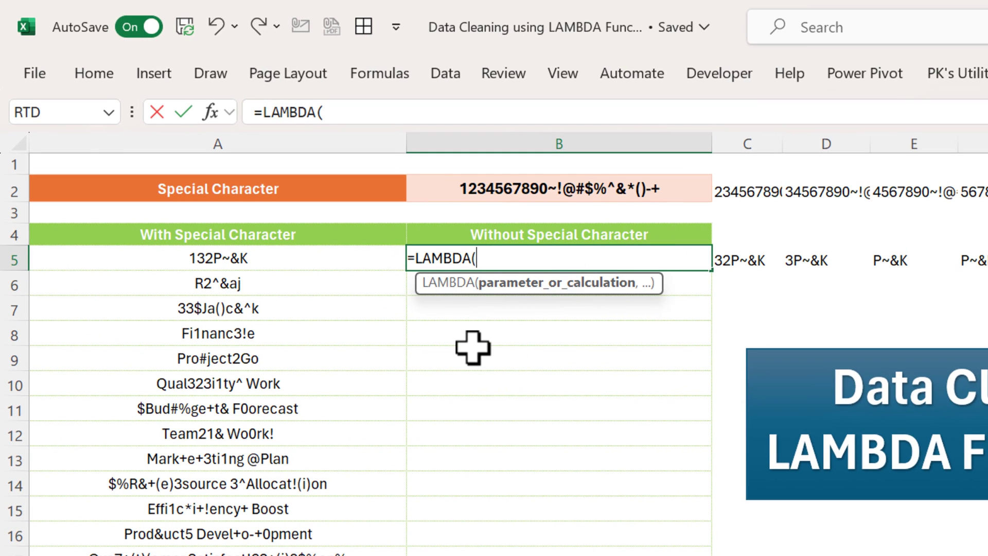
type("main_text")
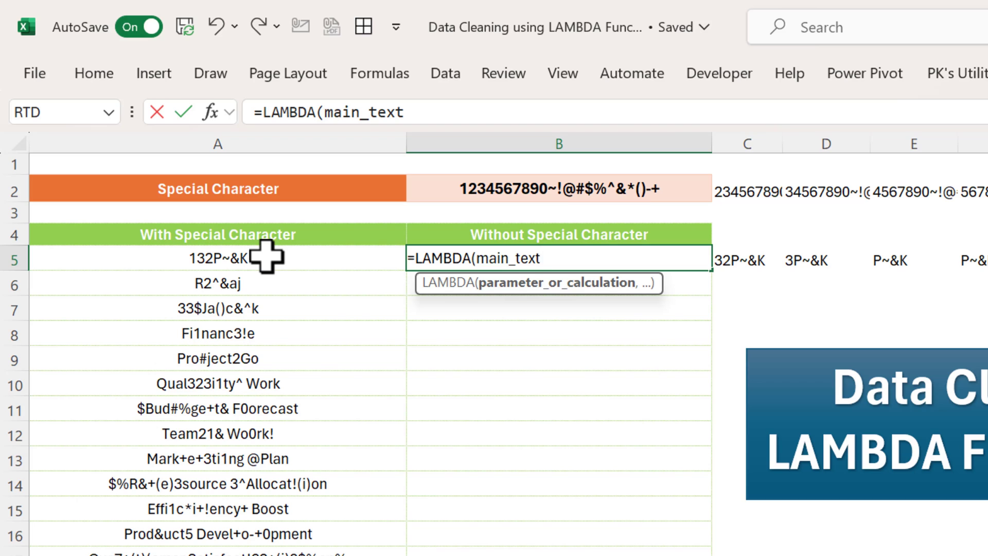
type(",")
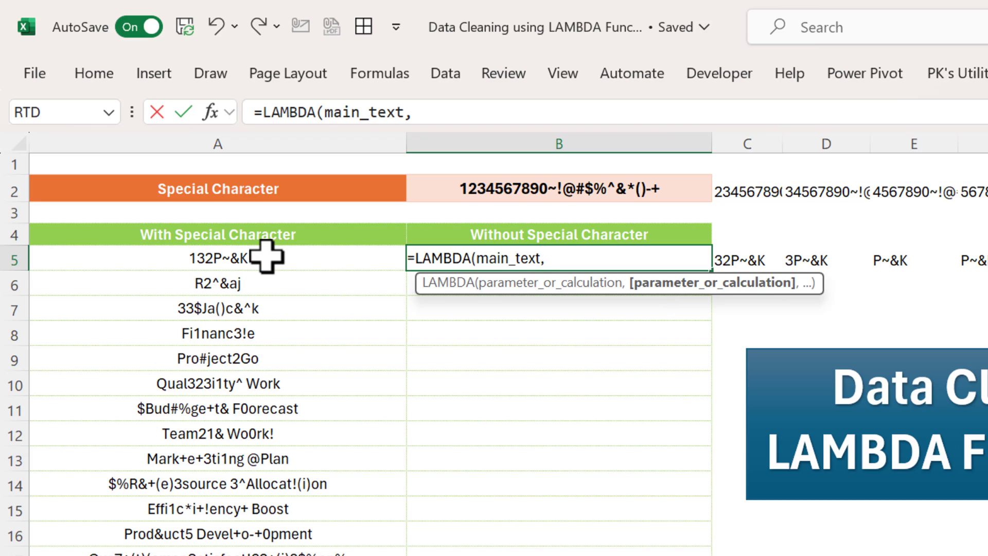
type("special_char")
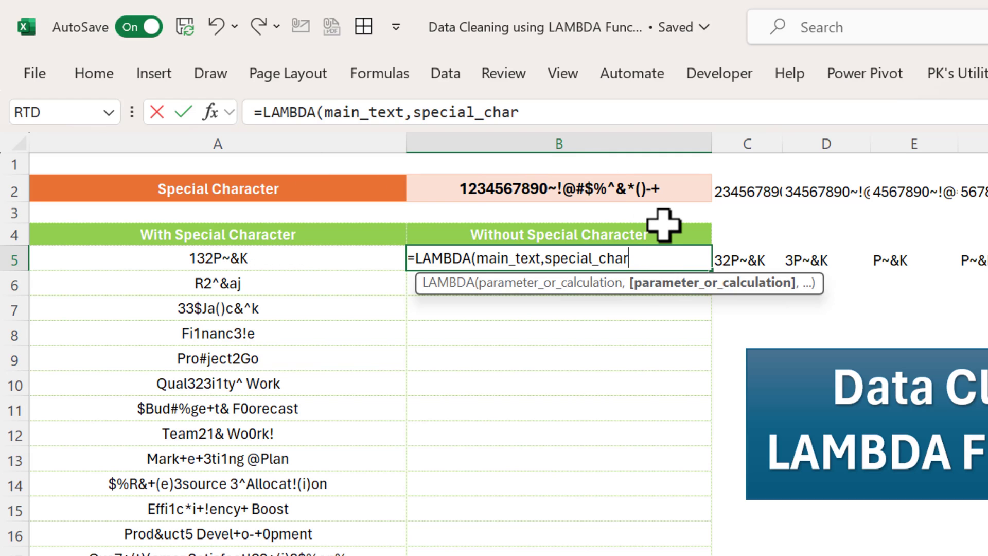
type(",")
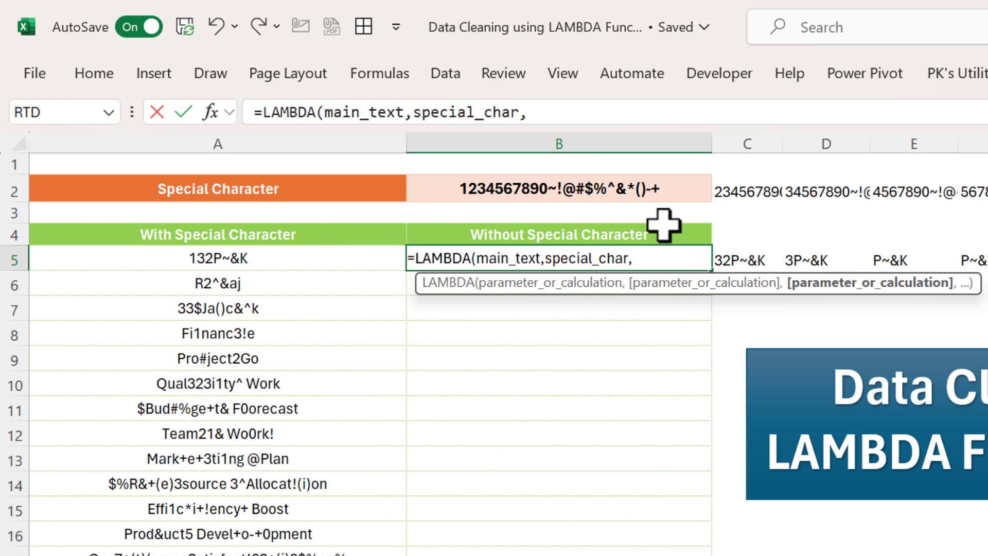
Add an IF to the LAMBDA calculation with the logical test special_char=""
type("if")
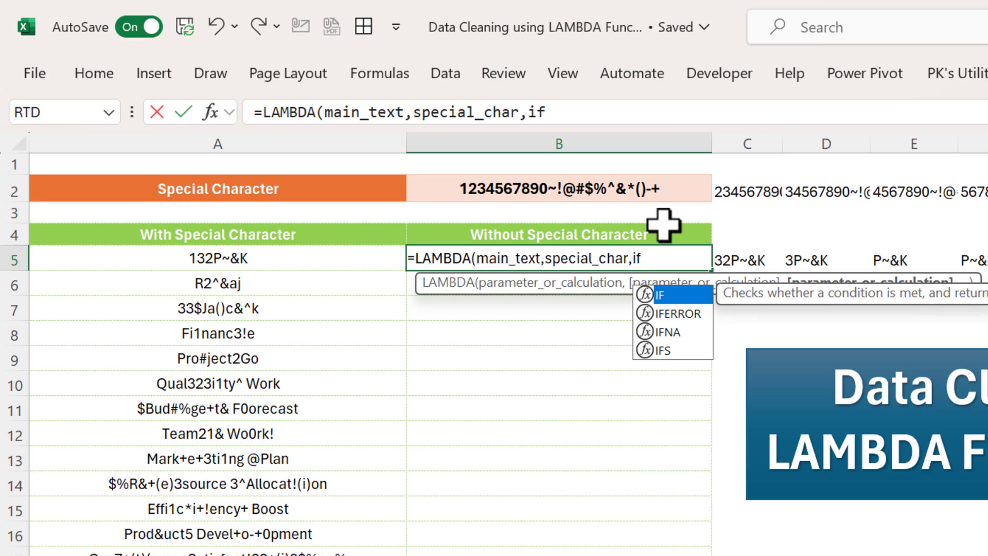
type("(")
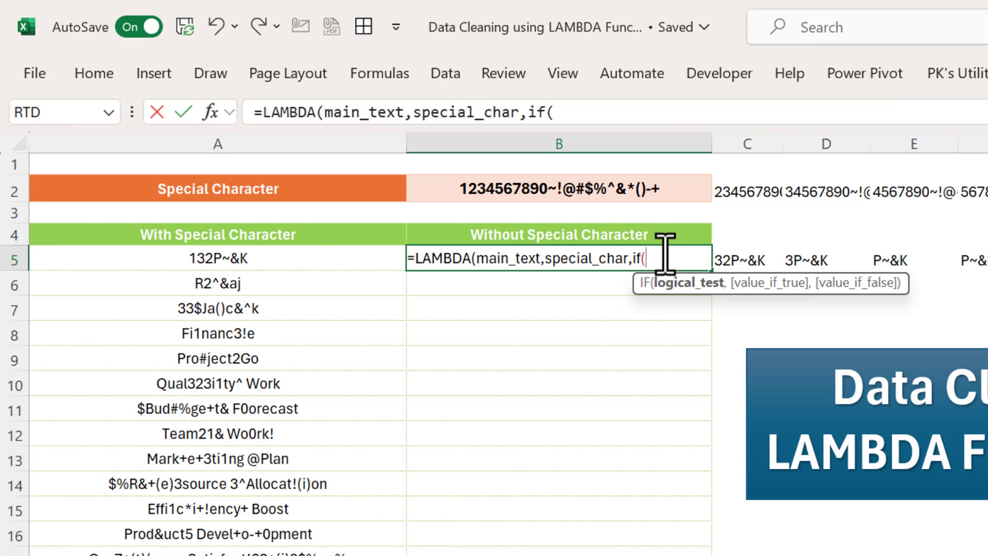
type("sp")
key("Tab")
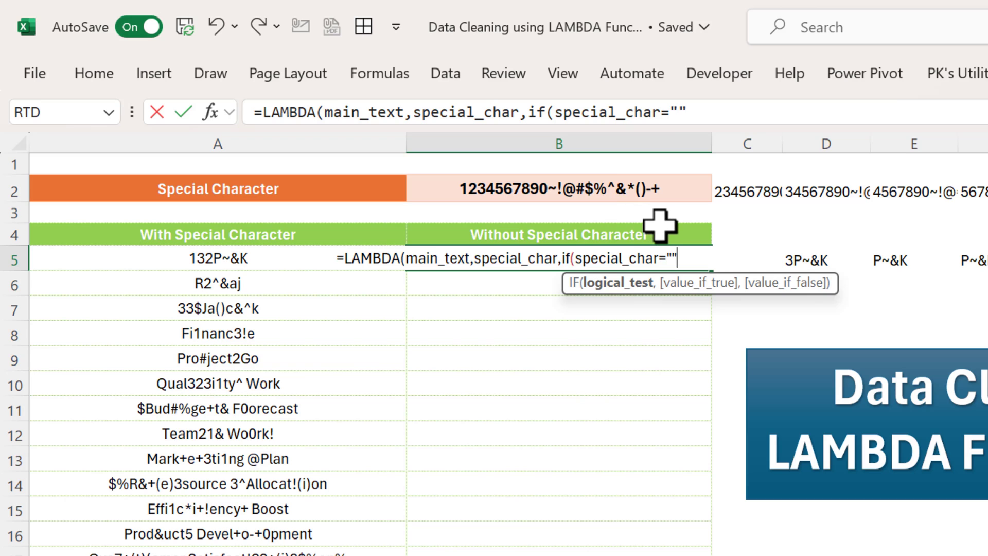
Set the IF's true value to main_text and start a recursive Remove_Char call as its false value
type("=\"\",")
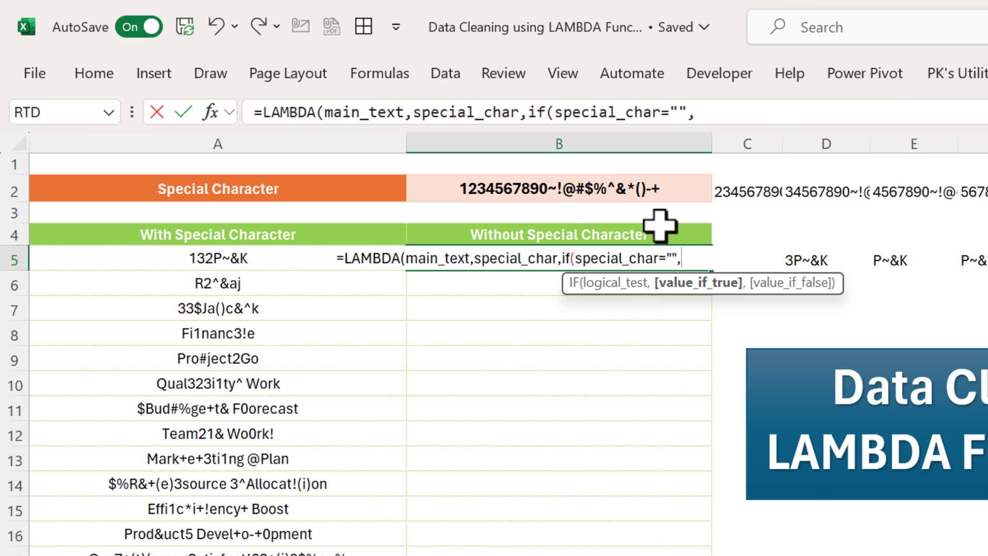
type("main")
key("Tab")
type(",")
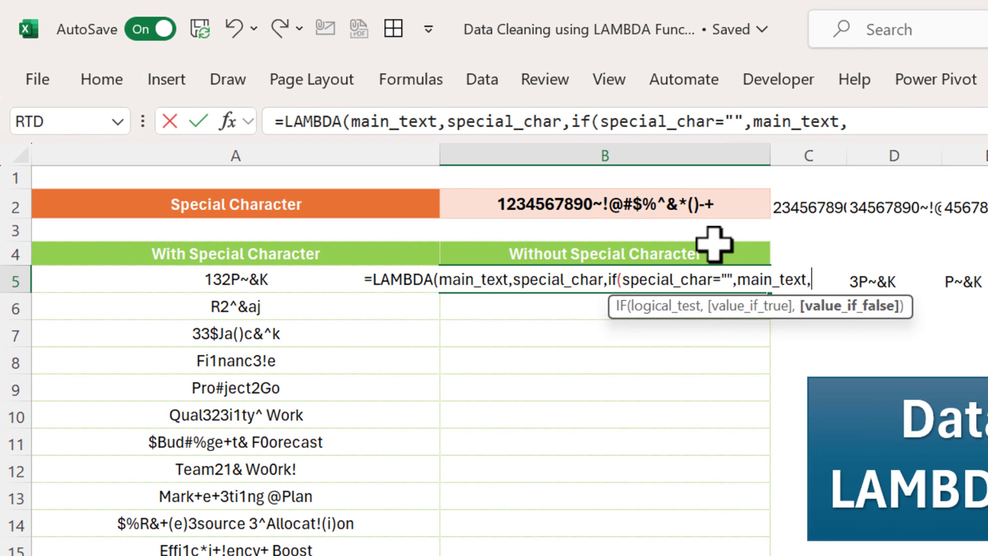
type("Remove")
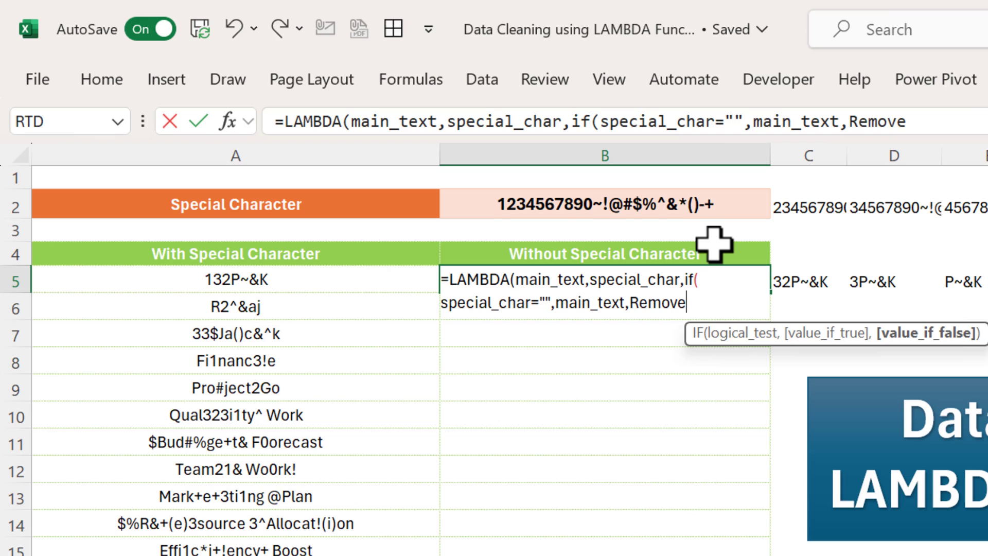
type("_Char(")
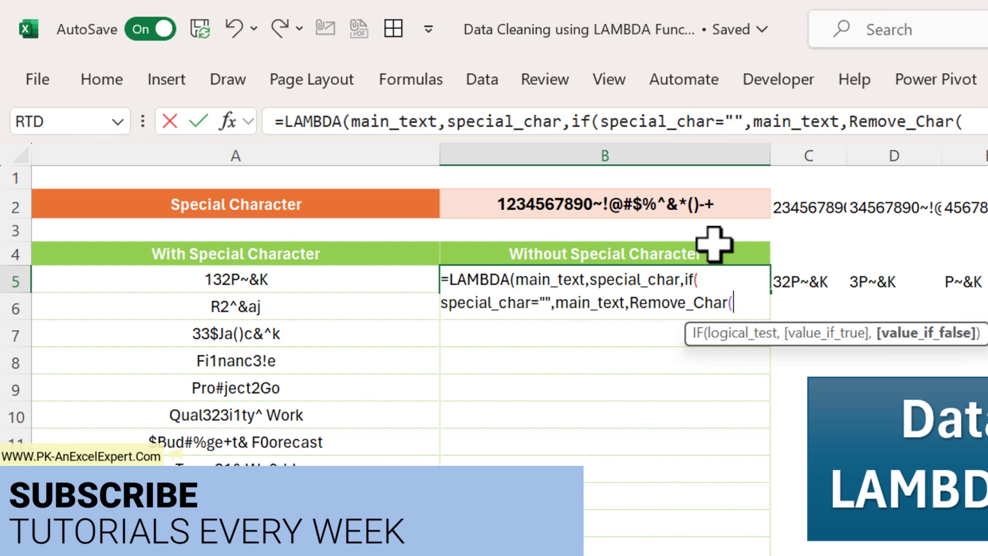
Add SUBSTITUTE(main_text,LEFT(special_char,1),"") as the first argument of the Remove_Char call
type("sub")
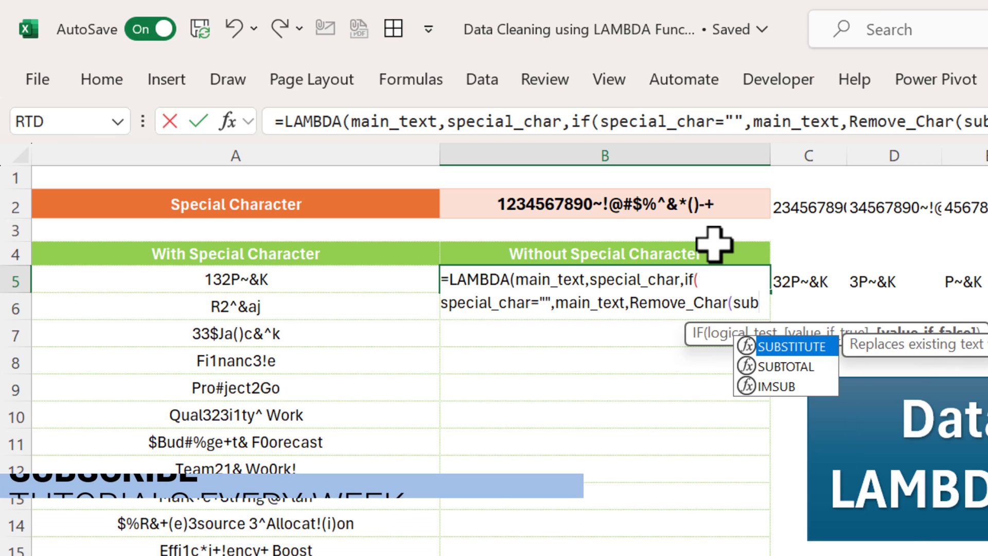
key("Tab")
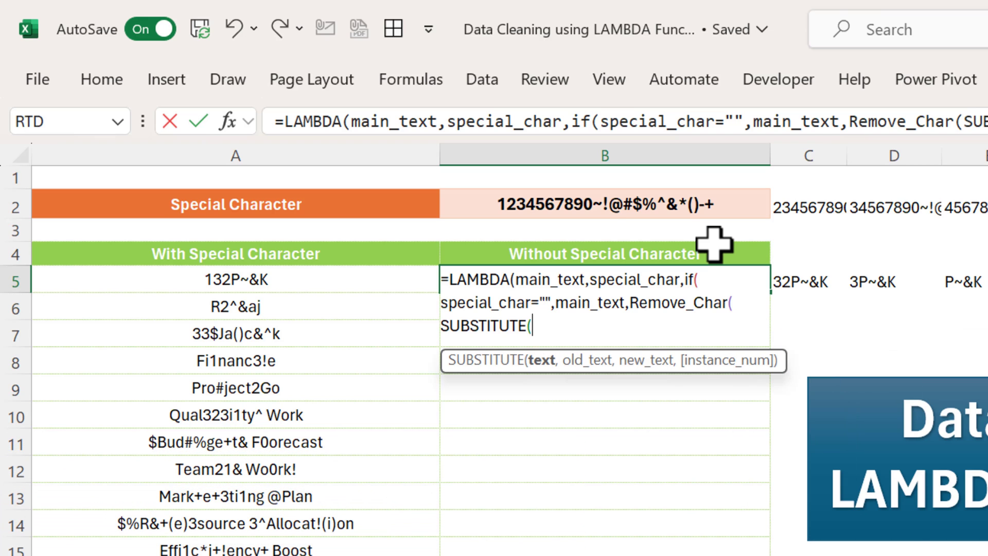
type("main")
key("Tab")
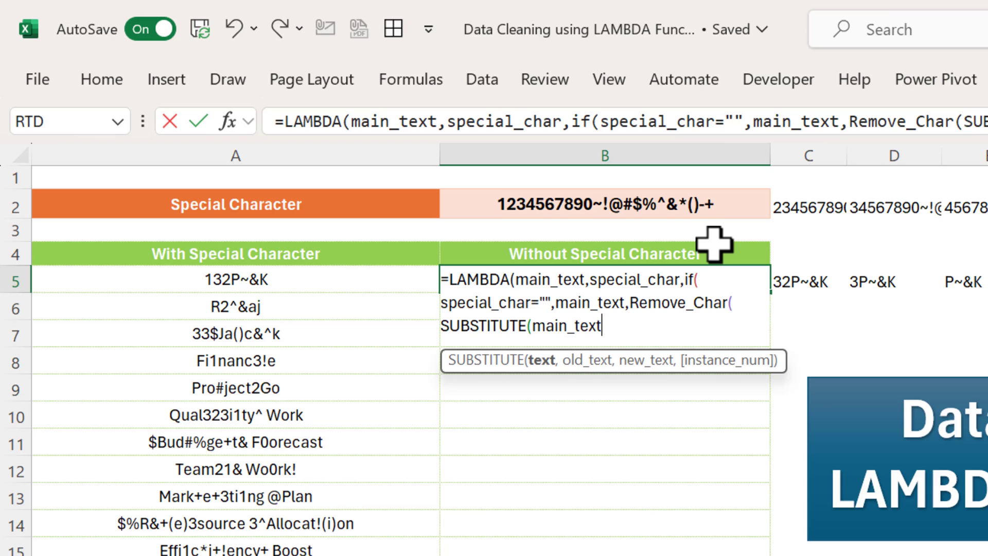
type(",")
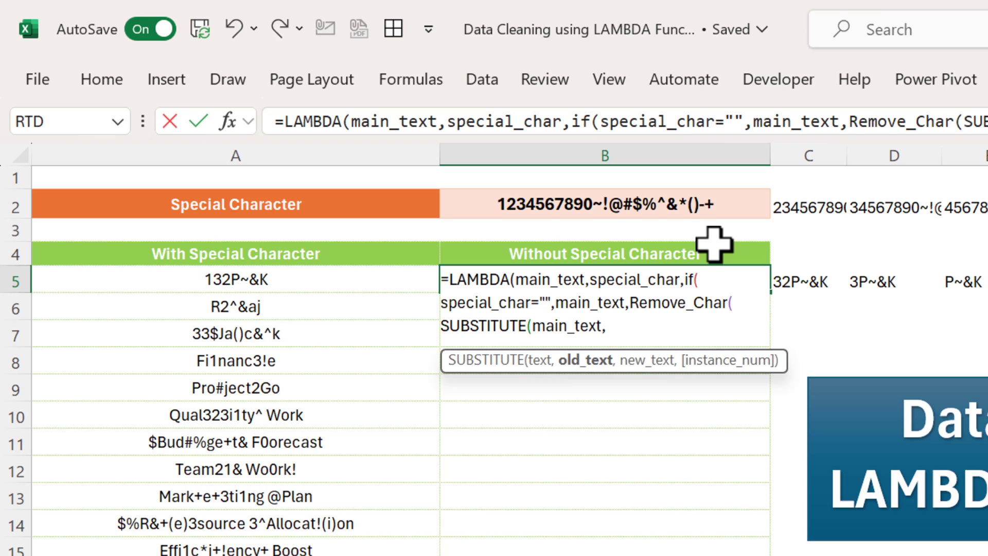
type("lef")
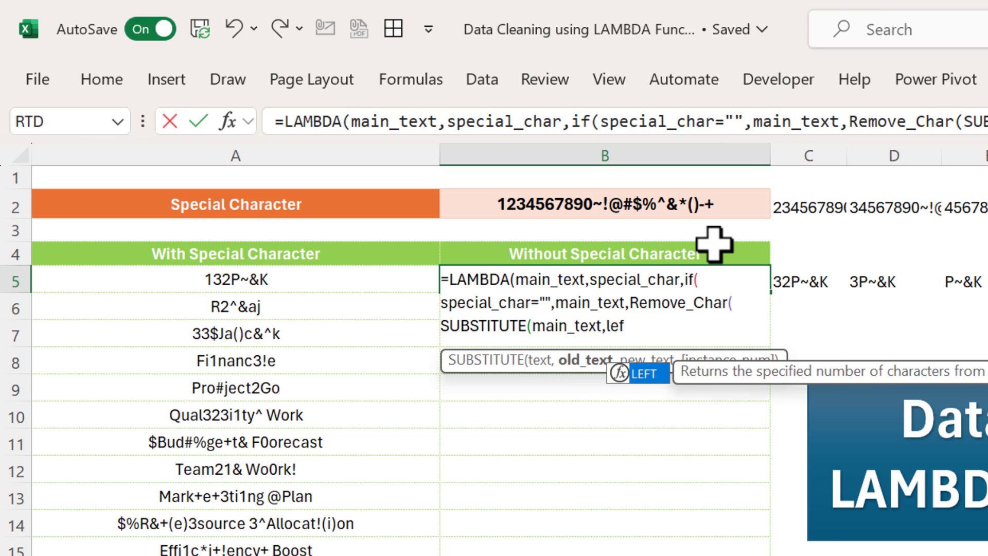
key("Tab")
type("sp")
key("Tab")
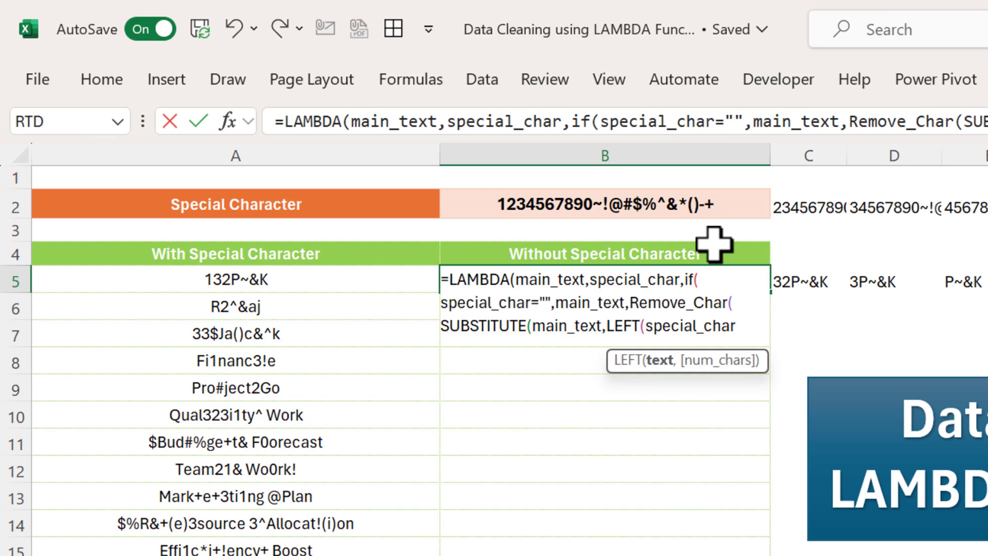
type(",1)")
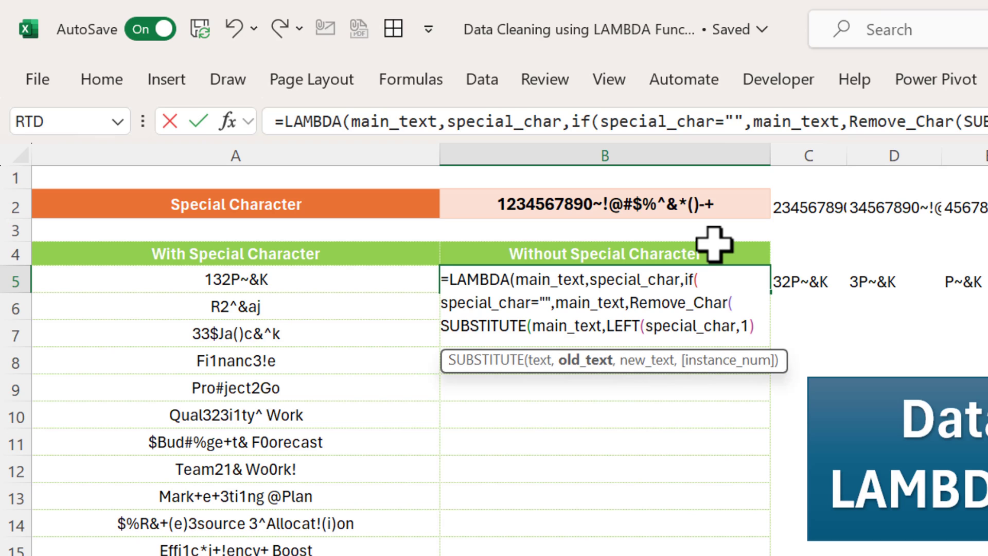
type(",")
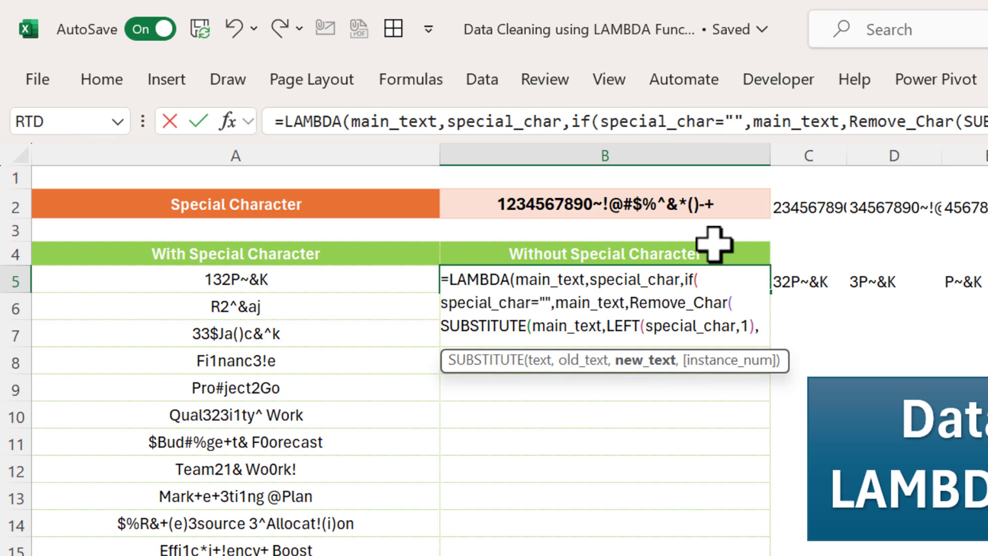
type("\"\")")
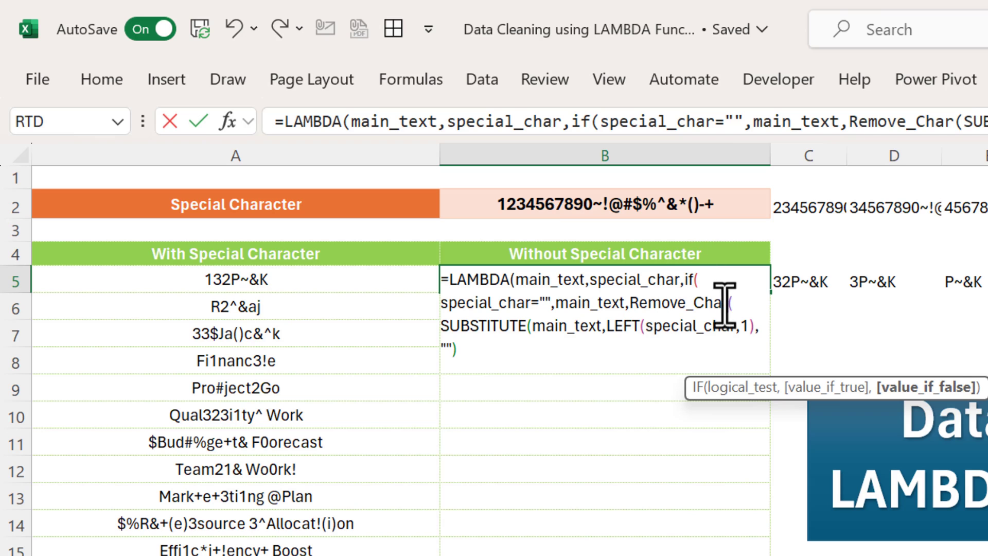
Add RIGHT(special_char,LEN(special_char)-1) as the second argument of the Remove_Char call
left_click_drag(725, 306, 630, 304)
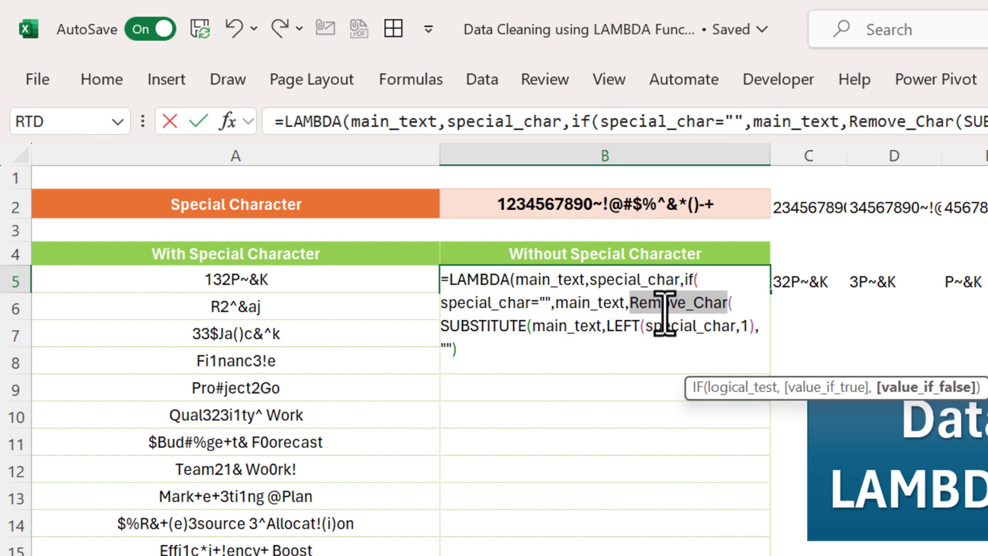
left_click(490, 350)
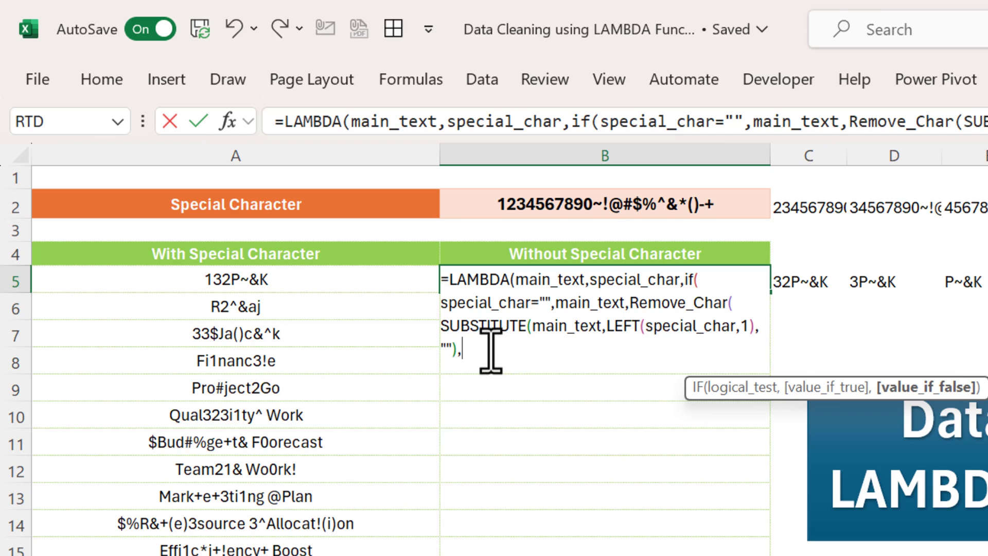
type("righ")
key("Tab")
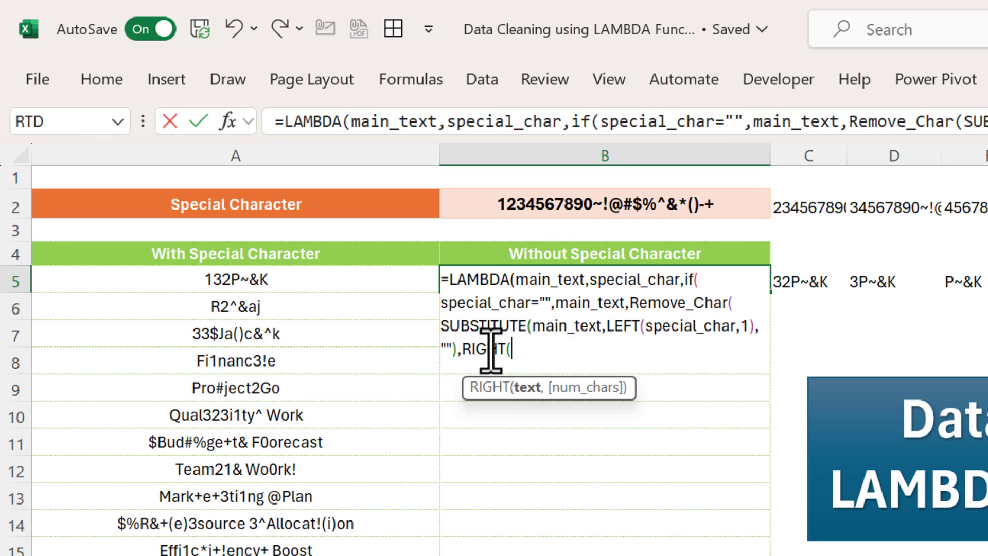
type("sp")
key("Tab")
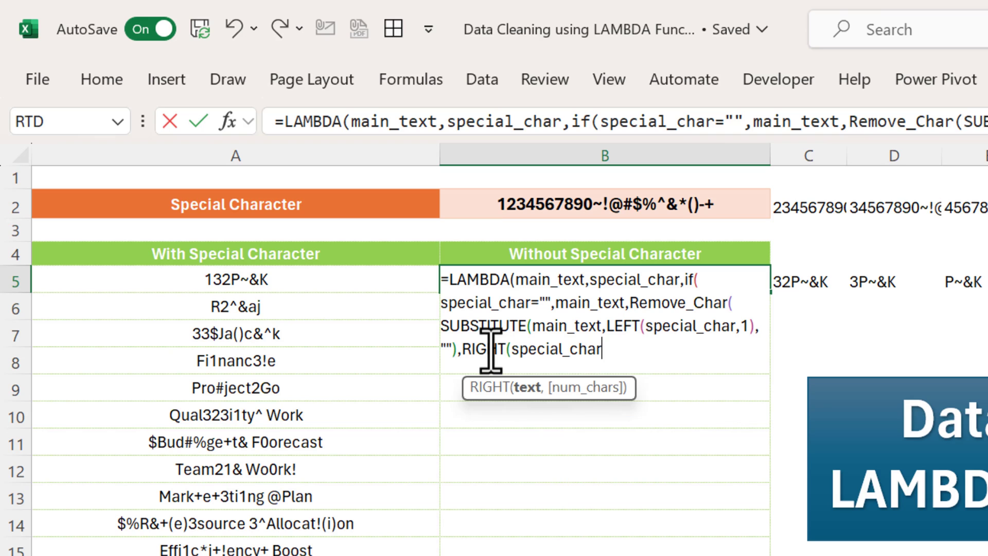
type(",len")
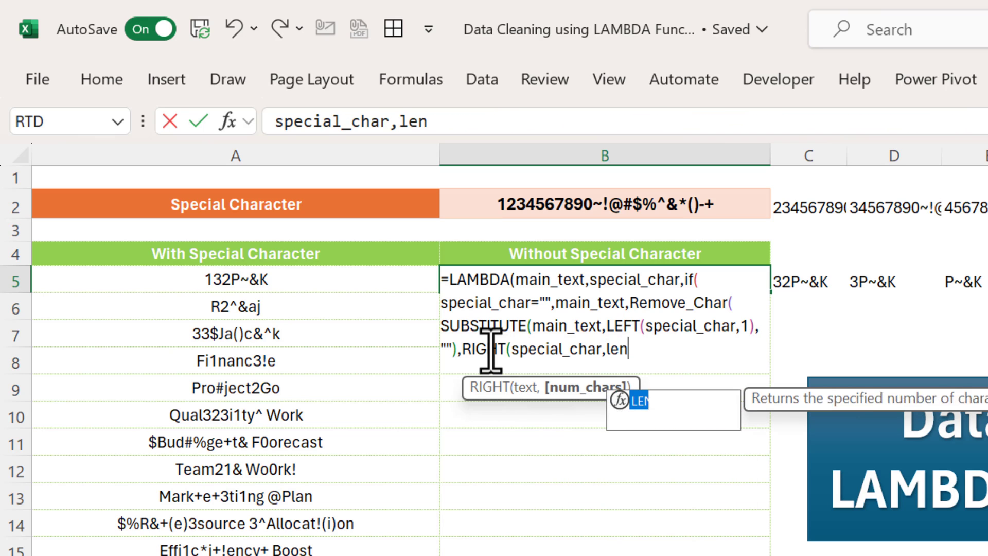
key("Tab")
type("sp")
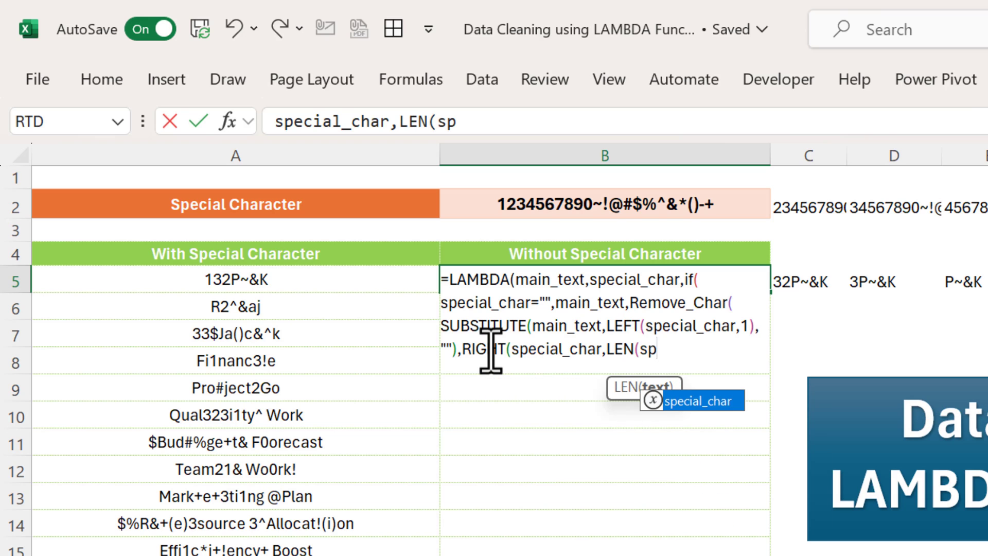
key("Tab")
type(")-")
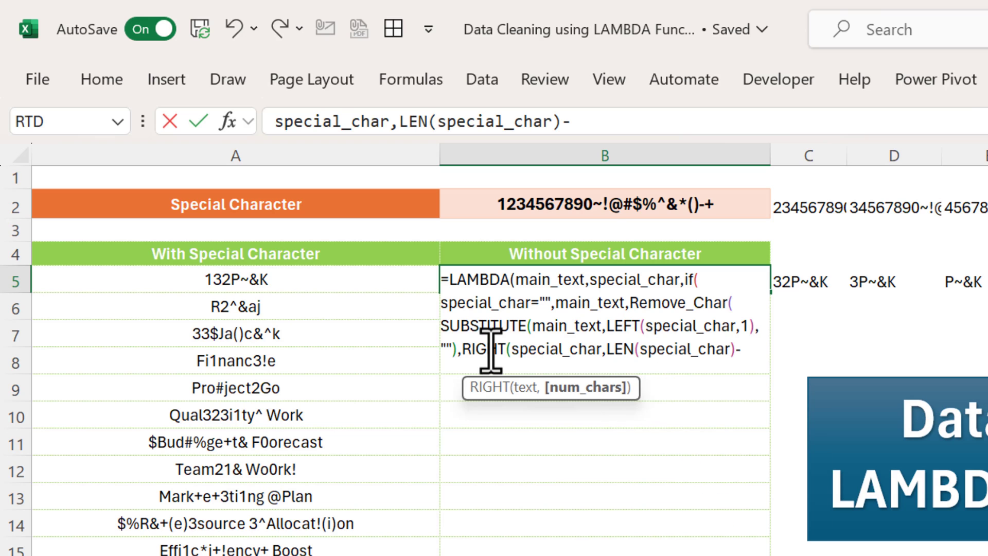
type("1)")
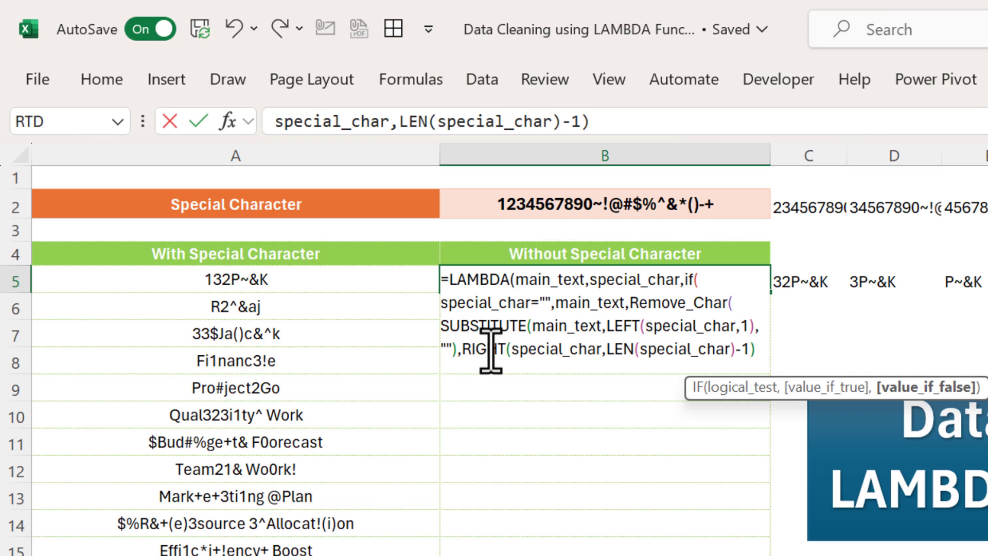
Close the Remove_Char, IF and LAMBDA parentheses and commit the formula in B5
type("))")
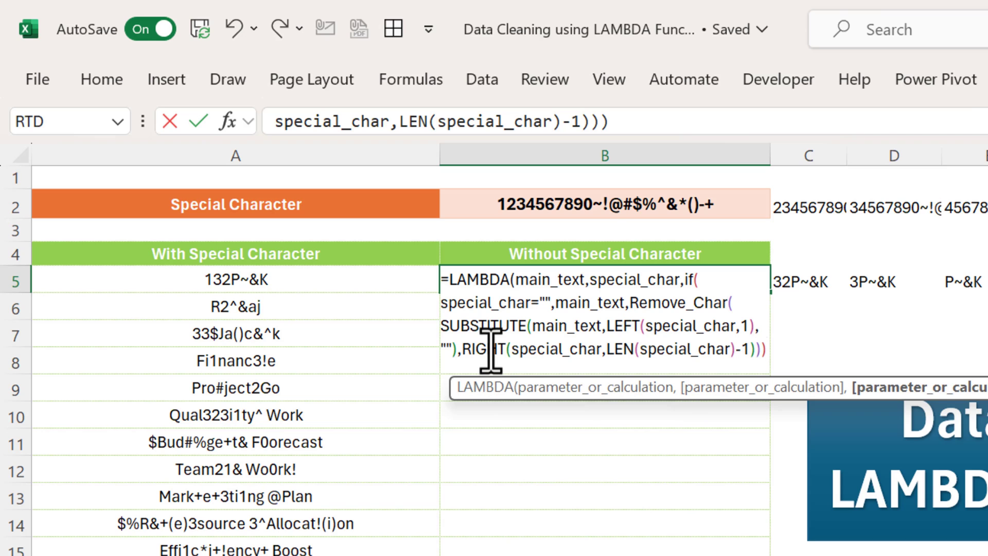
type(")")
key("Return")
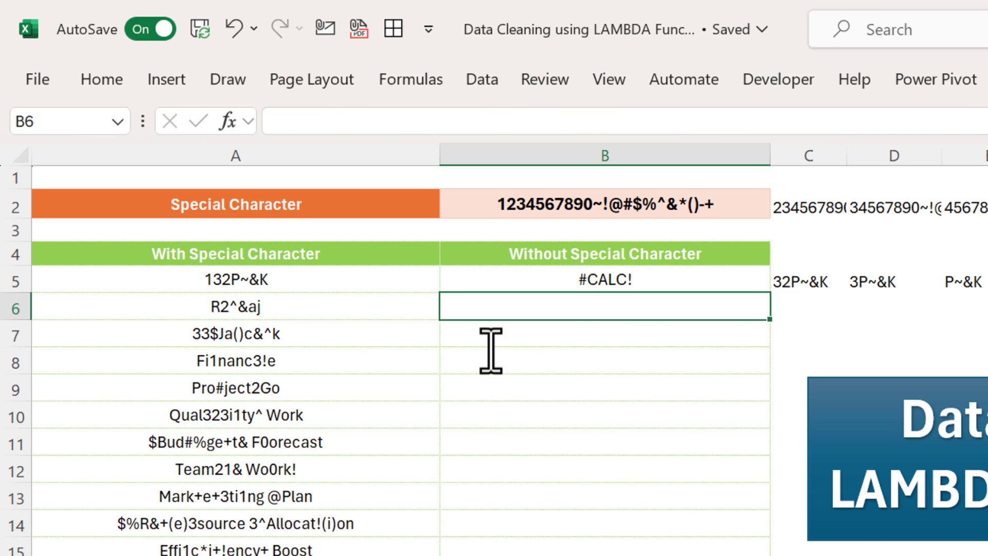
Copy the full LAMBDA formula text from B5, then clear the cell
key("Up")
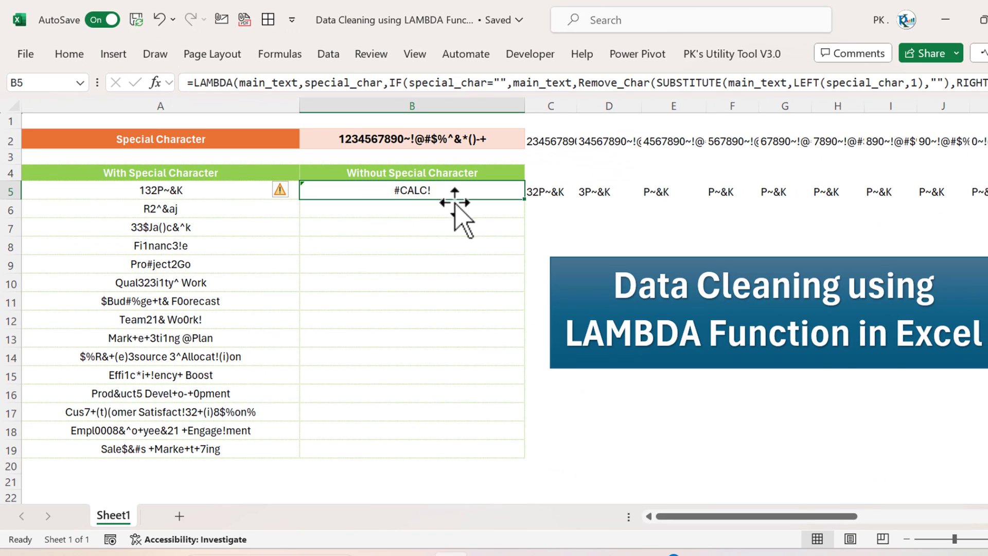
key("ctrl+shift+u")
left_click_drag(431, 108, 138, 84)
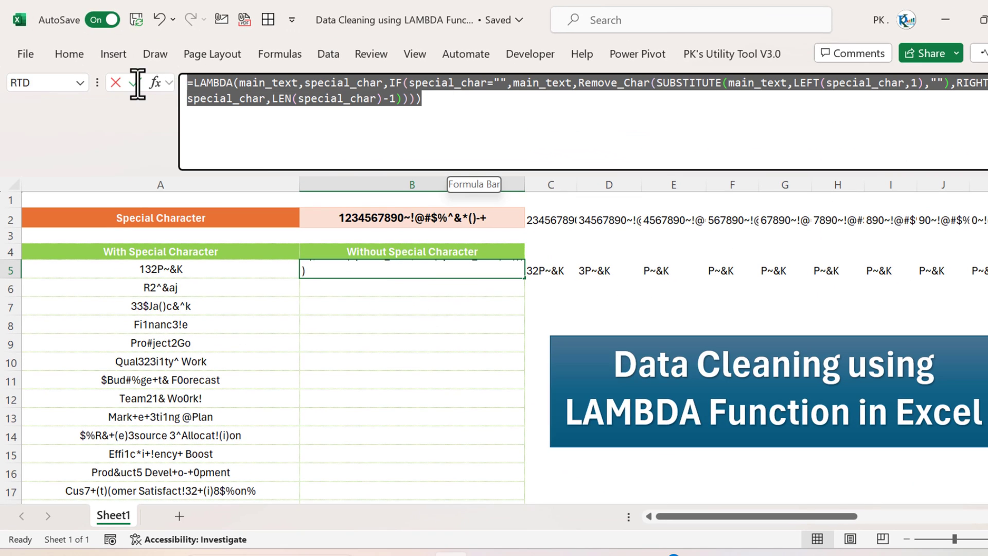
key("Escape")
key("Delete")
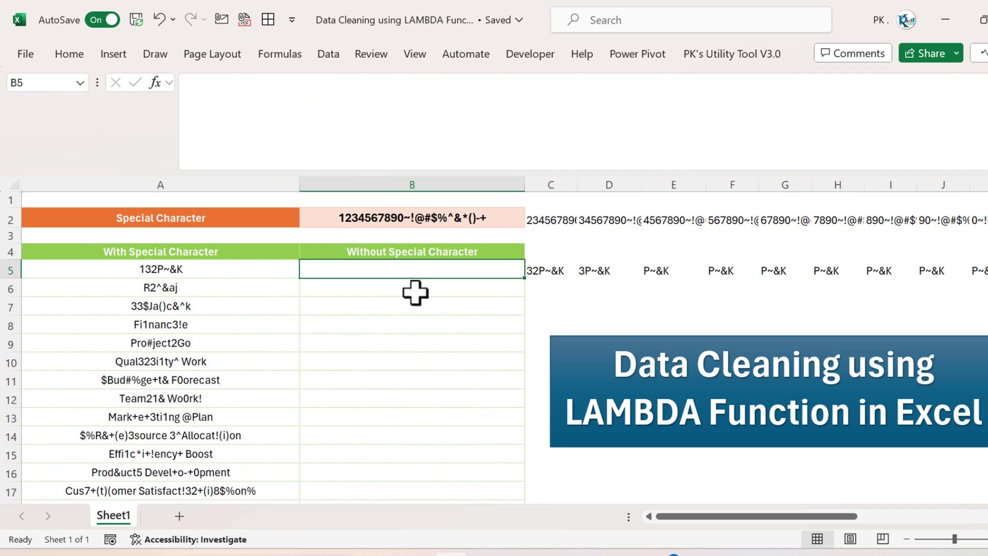
Start a new defined name in the Name Manager and name it Remove_Char
left_click(285, 54)
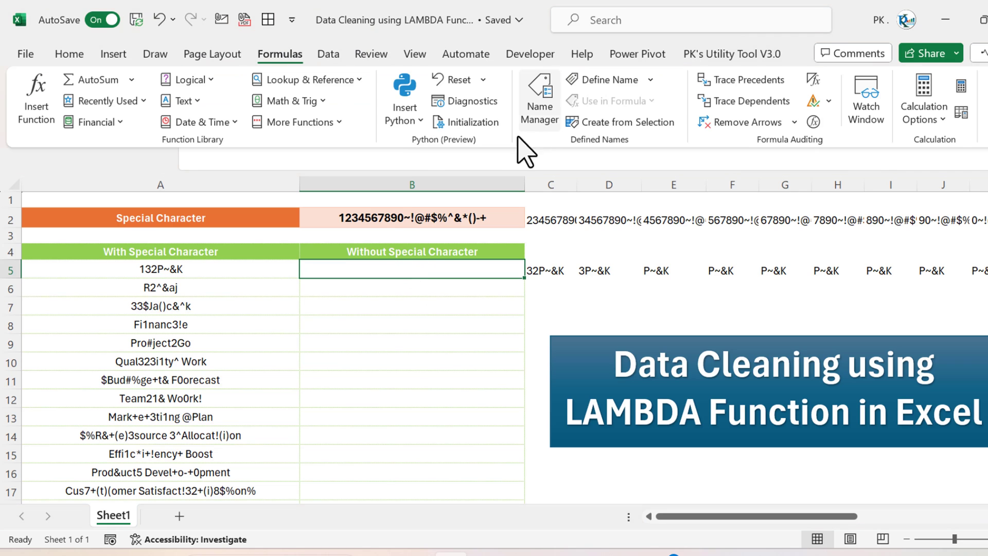
left_click(540, 95)
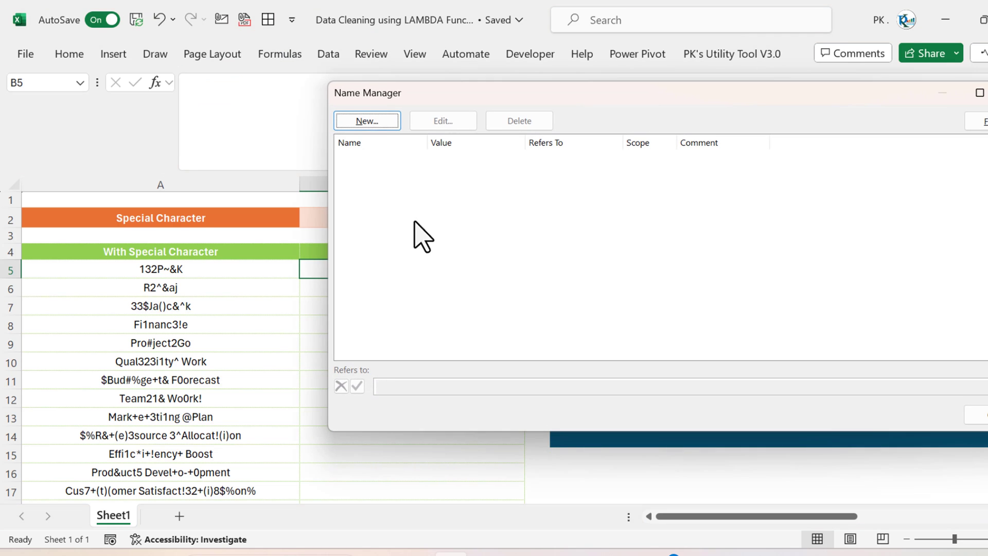
left_click(379, 128)
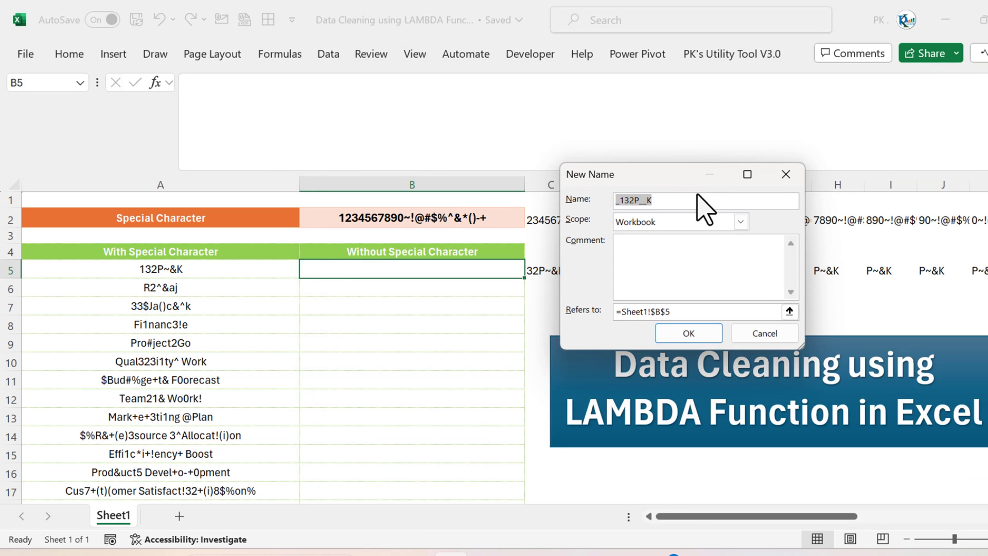
type("=")
type("emove_Char")
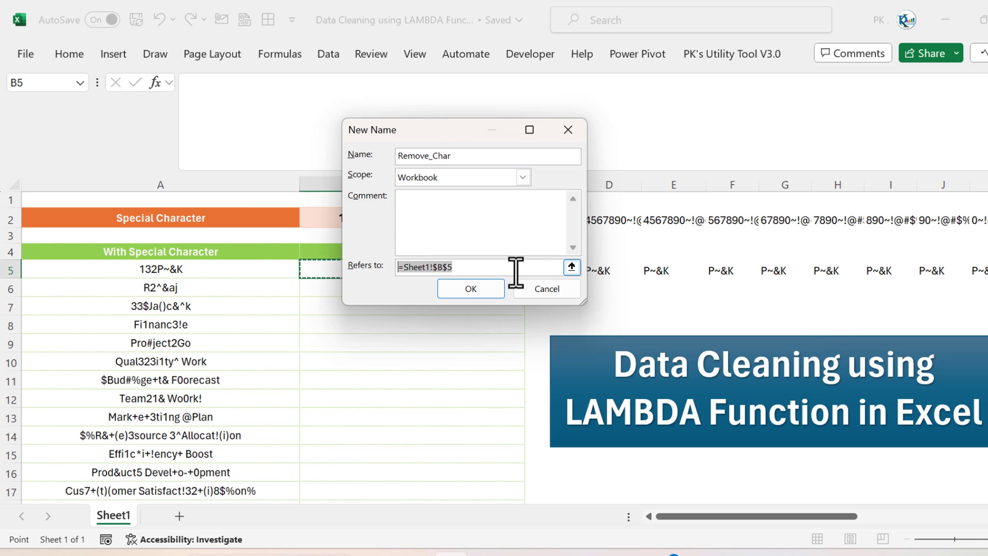
Paste the copied LAMBDA formula as the name's reference, save the name and close the Name Manager
key("ctrl+v")
left_click_drag(582, 303, 806, 338)
left_click_drag(646, 303, 327, 293)
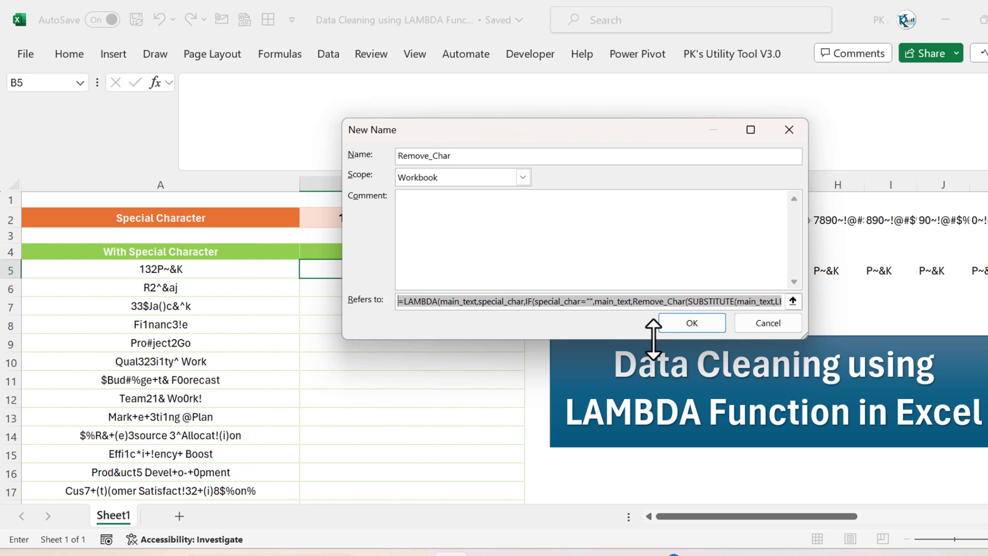
left_click(691, 324)
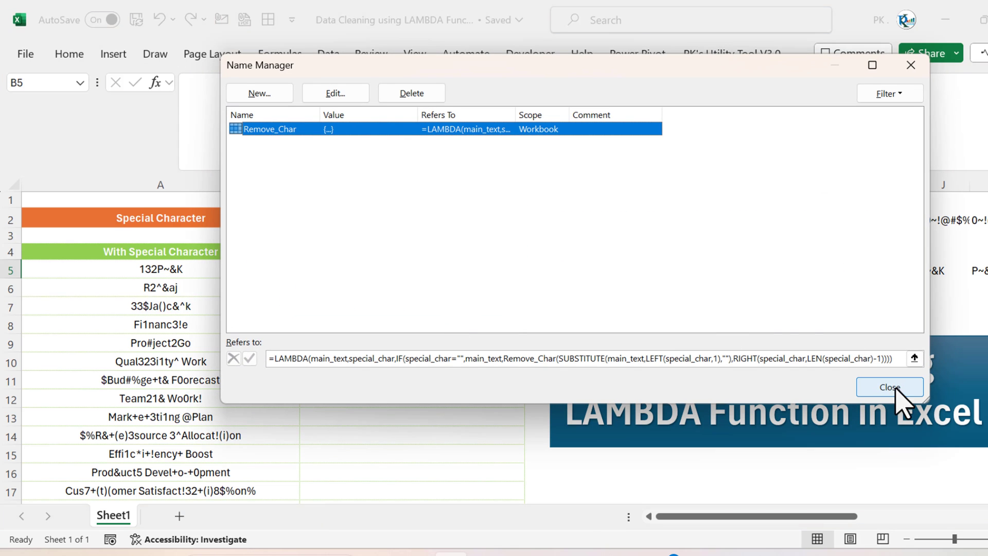
left_click(892, 387)
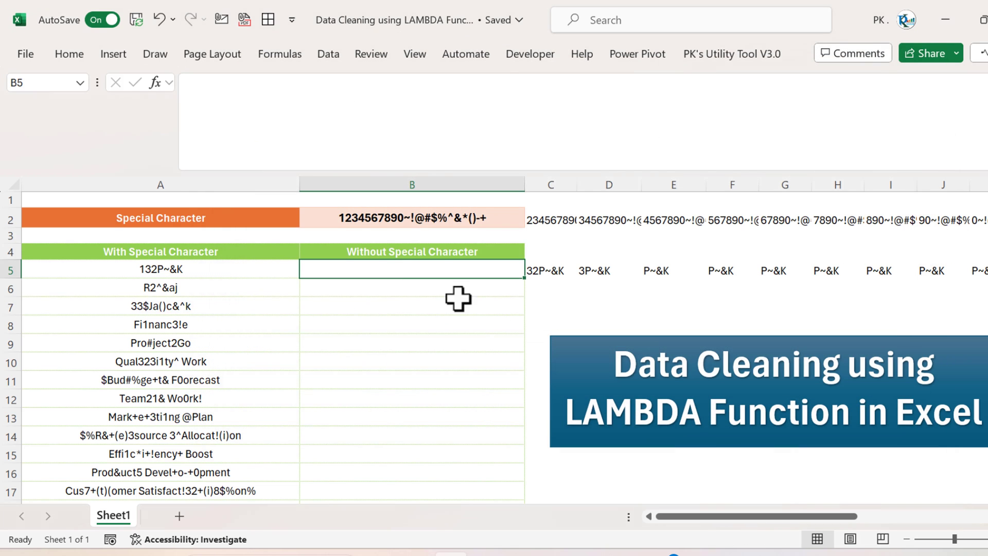
Delete the helper test formulas in rows 2 to 5 from column C rightward
left_click(529, 216)
key("shift+Down")
key("shift+Down")
key("shift+Down")
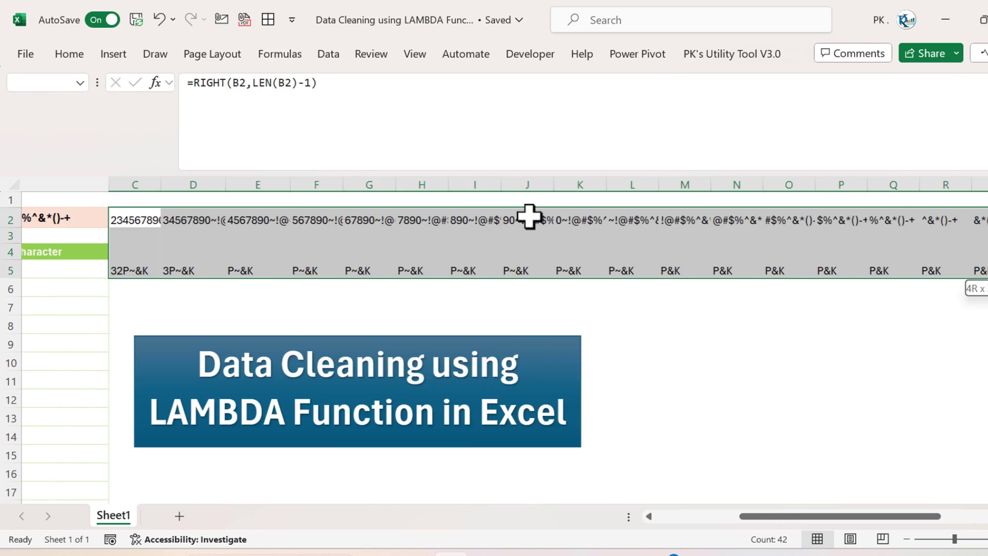
key("ctrl+shift+Right")
key("Delete")
key("Home")
key("Down")
key("Down")
key("Down")
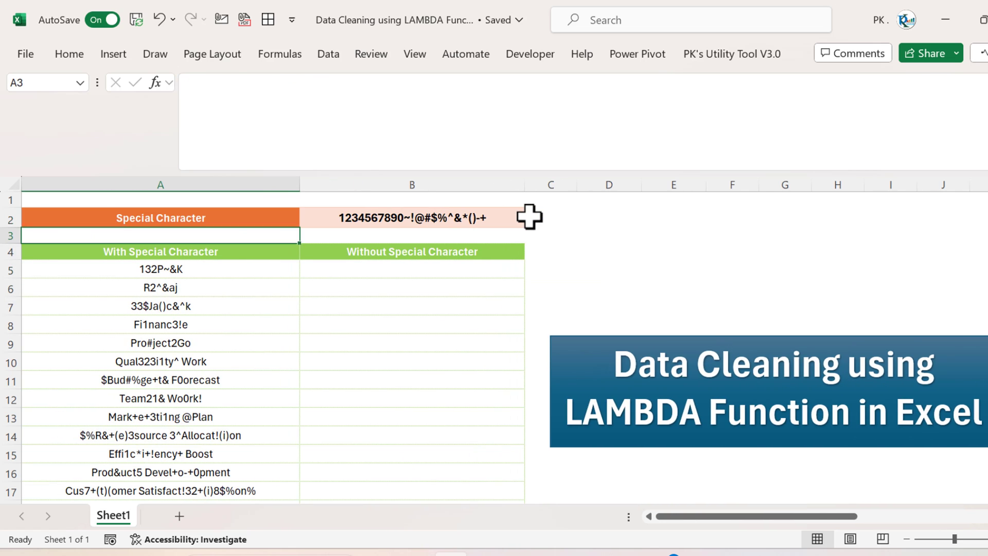
Enter =Remove_Char(A5,B2) in cell B5 to clean the first text entry
key("Right")
type("=remo")
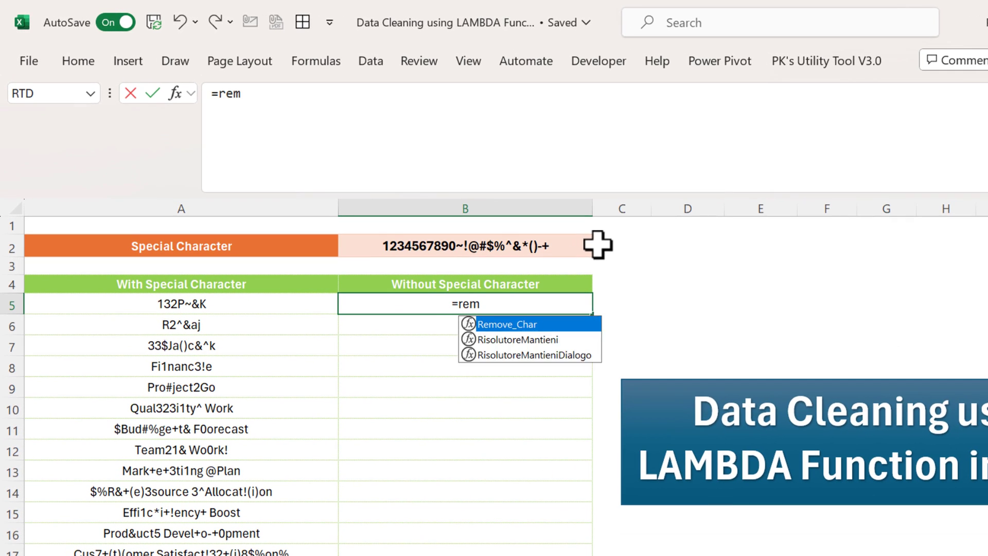
key("Tab")
key("Left")
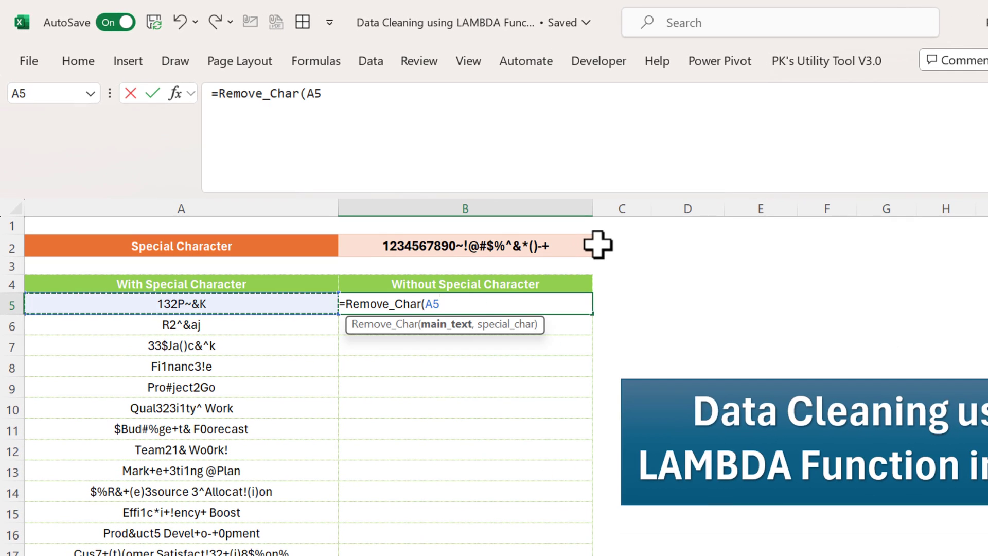
type(",")
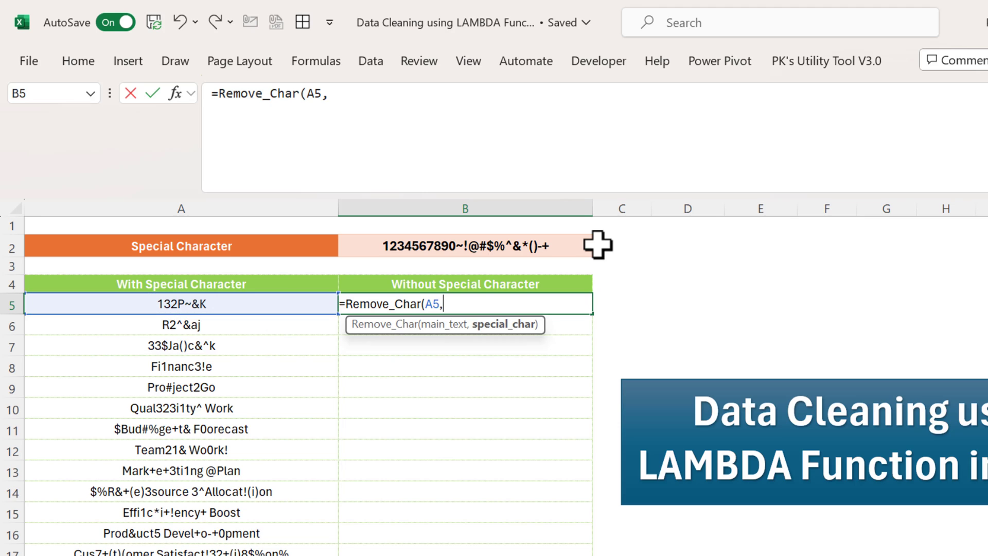
key("Up")
key("Up")
key("Up")
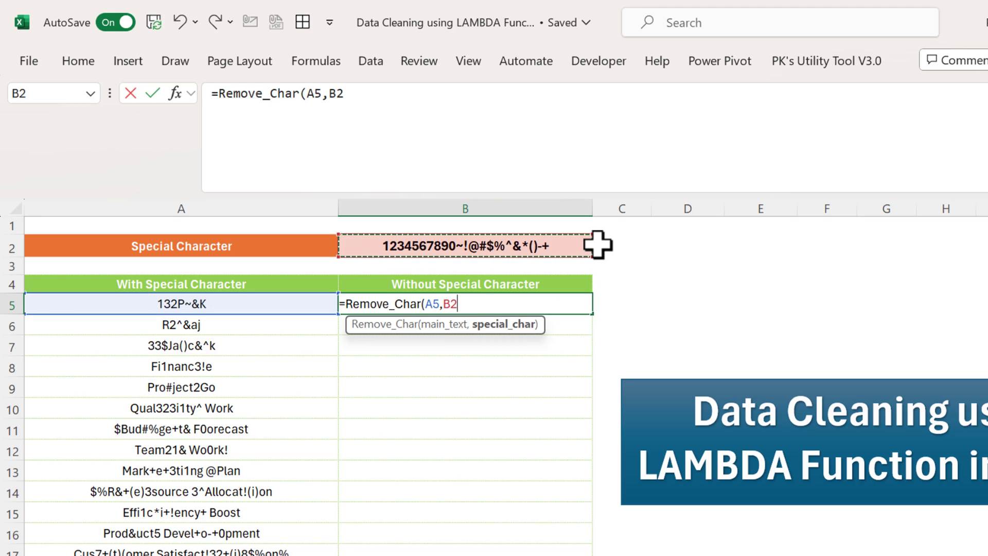
key("Return")
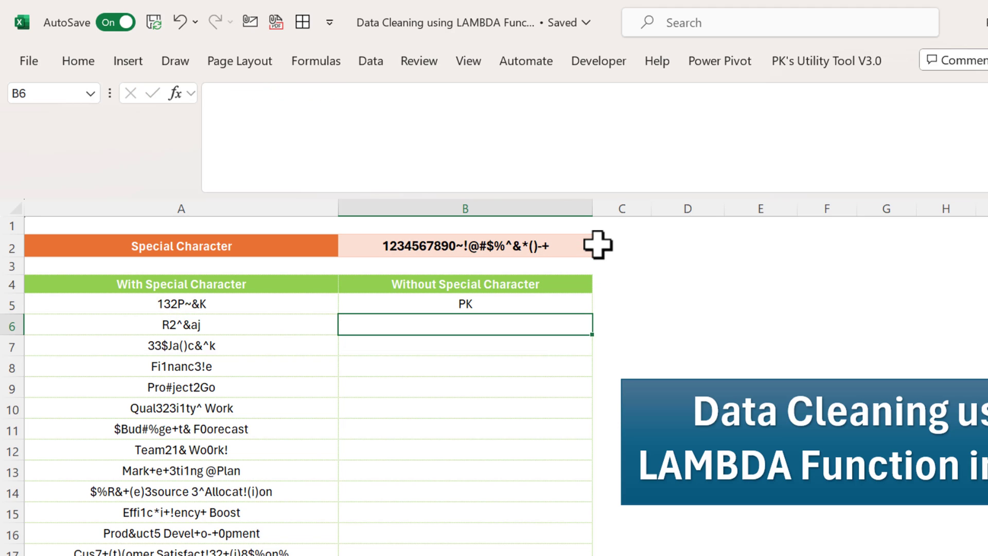
Make the special-character reference in B5's formula absolute so that it reads =Remove_Char(A5,$B$2)
key("Up")
key("shift+Down")
key("shift+Down")
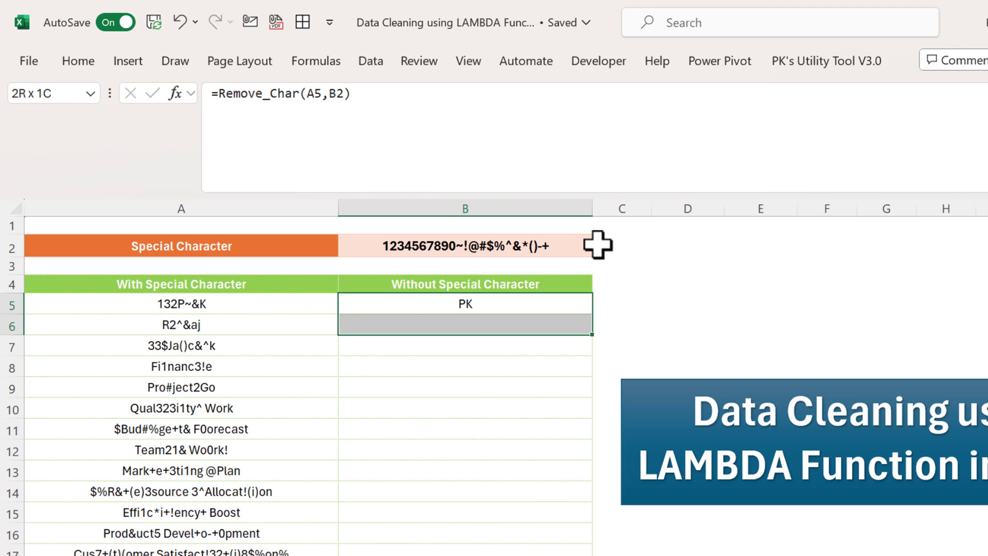
key("Up")
key("Down")
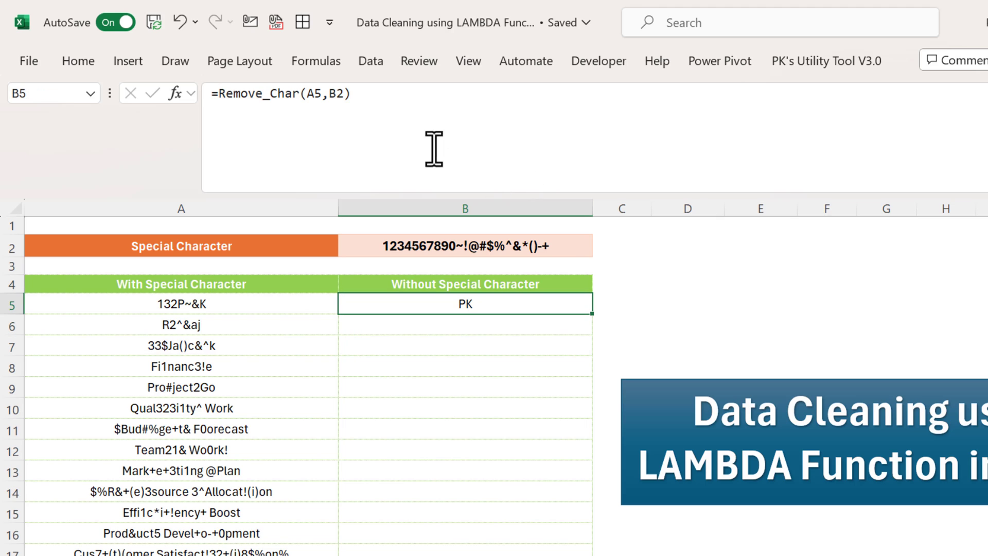
double_click(336, 94)
key("F4")
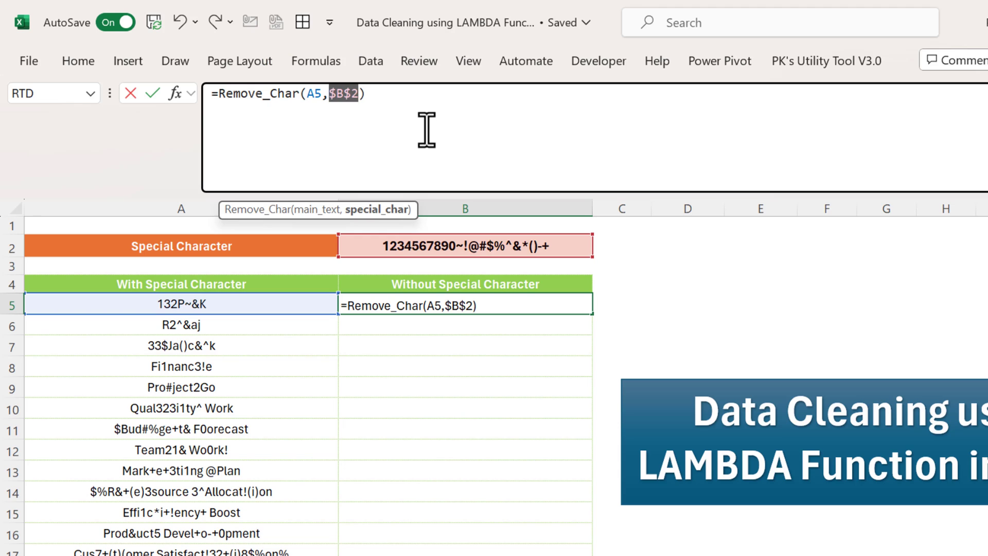
key("Return")
Fill the Remove_Char formula from B5 down to B9
key("Up")
key("shift+Down")
key("shift+Down")
key("shift+Down")
key("shift+Down")
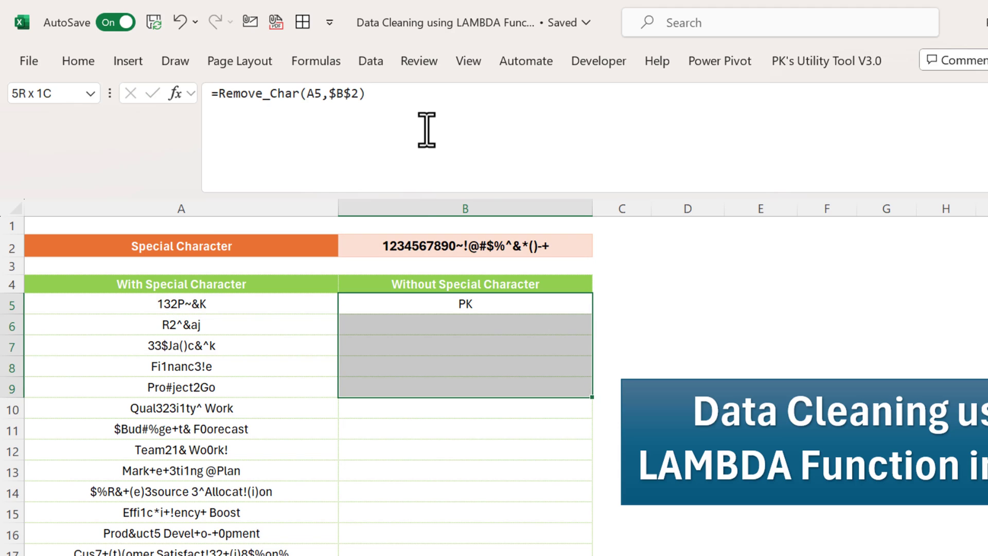
key("ctrl+d")
key("Down")
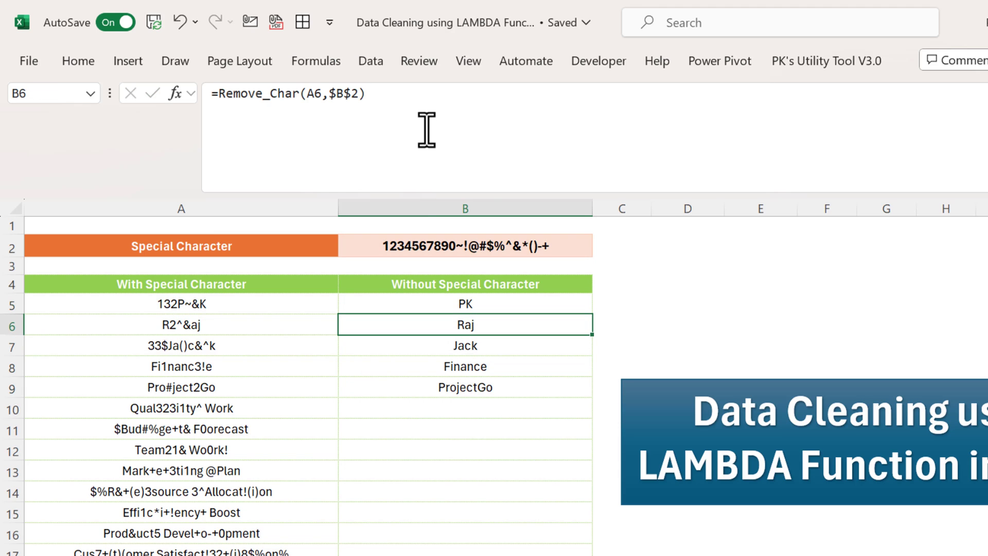
Delete the Remove_Char formulas from B5 to B9
key("Up")
key("Down")
key("Up")
key("ctrl+shift+Down")
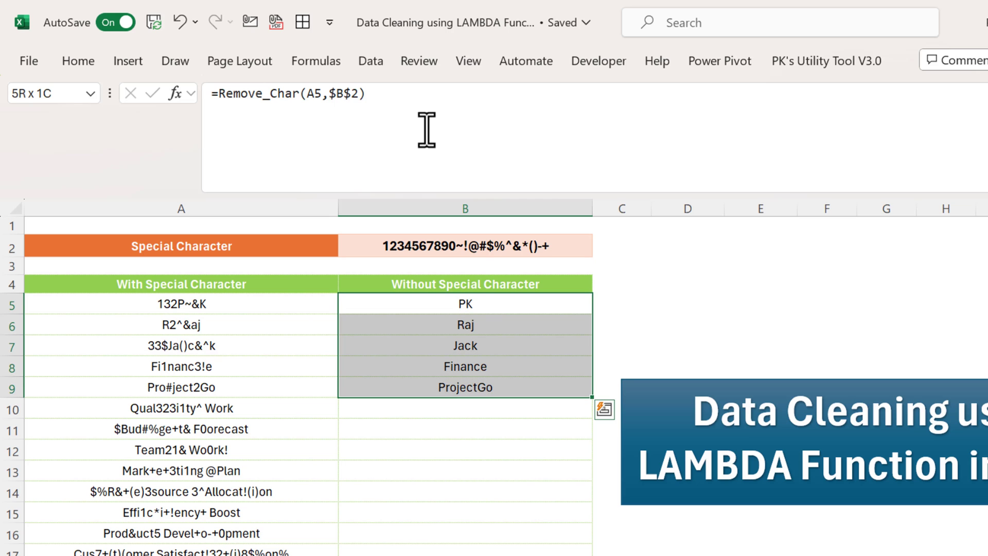
key("Delete")
Enter the single array formula =Remove_Char(A5:A19,B2) in B5 to clean the whole list
key("Up")
key("Down")
type("=")
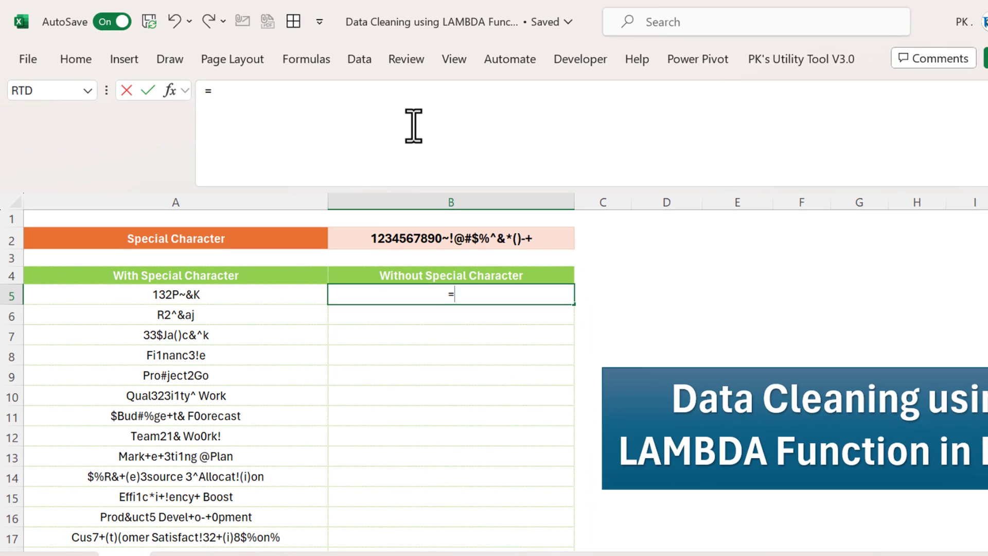
type("remo")
key("Tab")
key("Left")
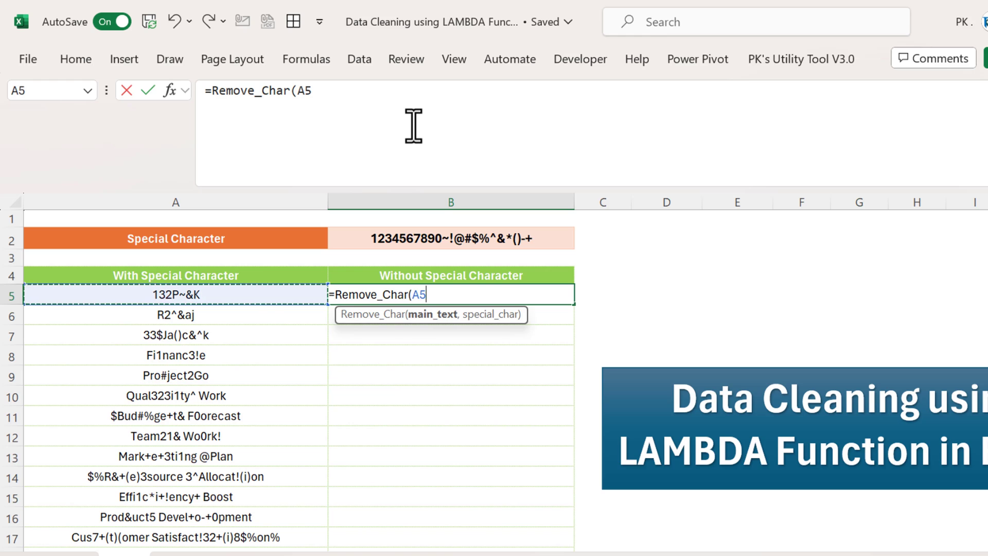
key("ctrl+shift+Down")
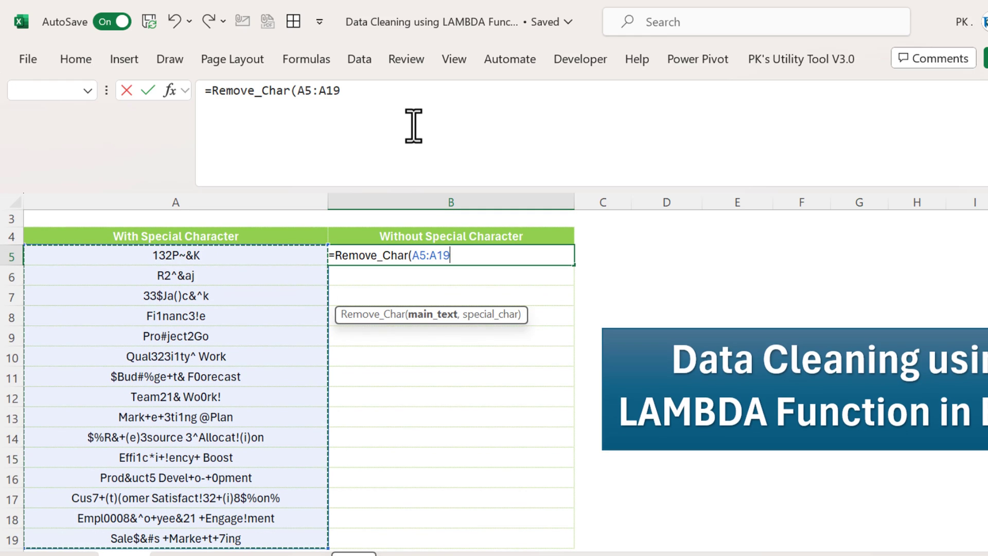
type(",")
key("Up")
key("Up")
key("Up")
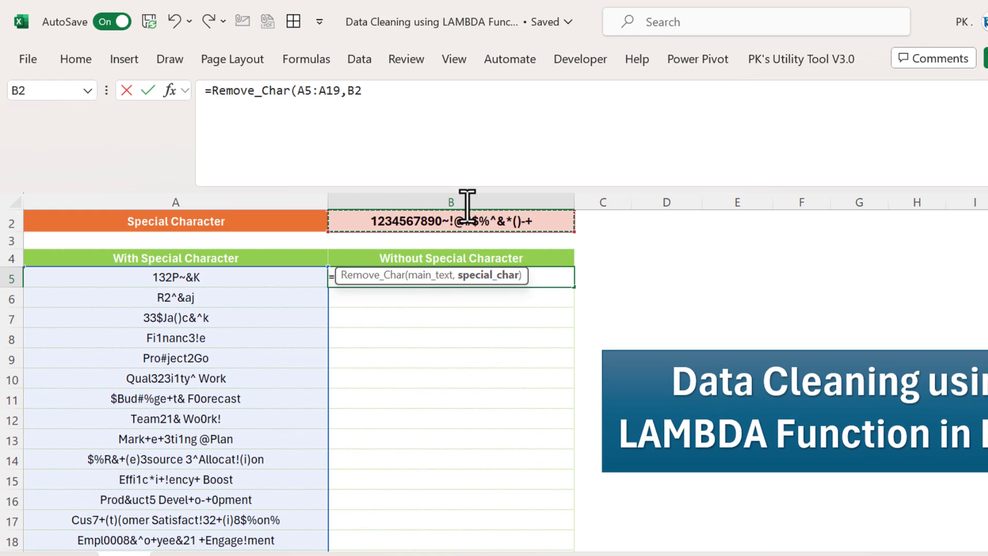
scroll(479, 221, "up", 1)
type(")")
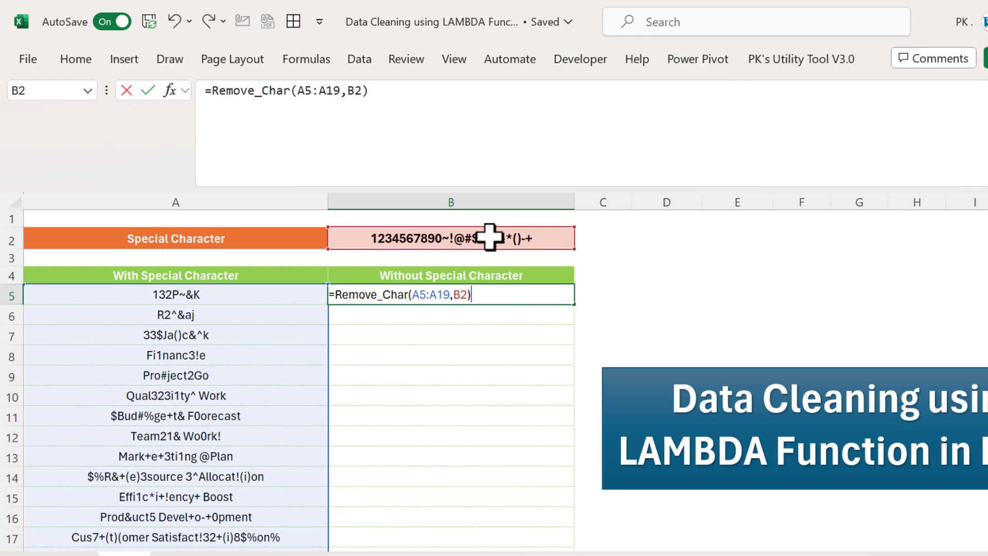
key("Return")
key("Up")
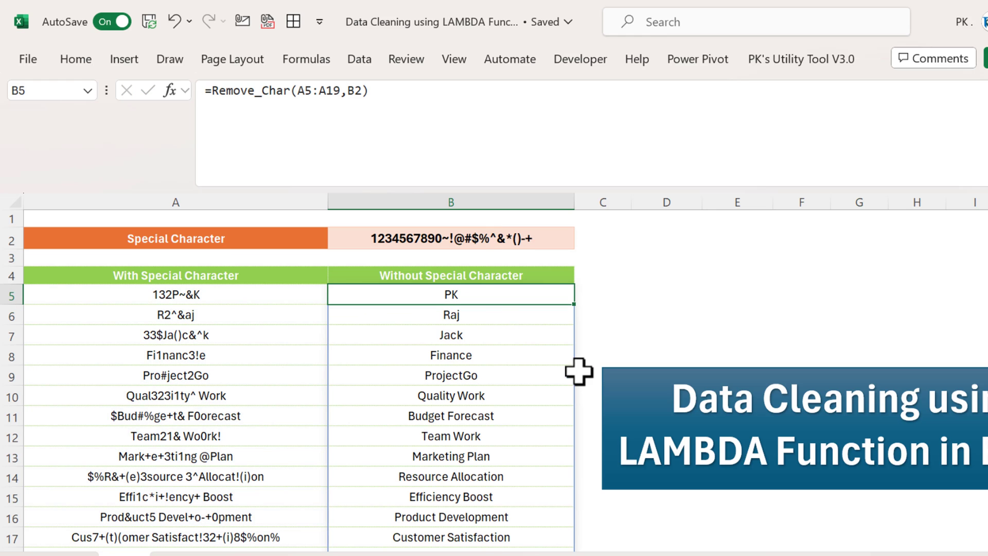
Look over the cleaned list against the special characters, and collapse the formula bar to a single line
scroll(578, 370, "down", 2)
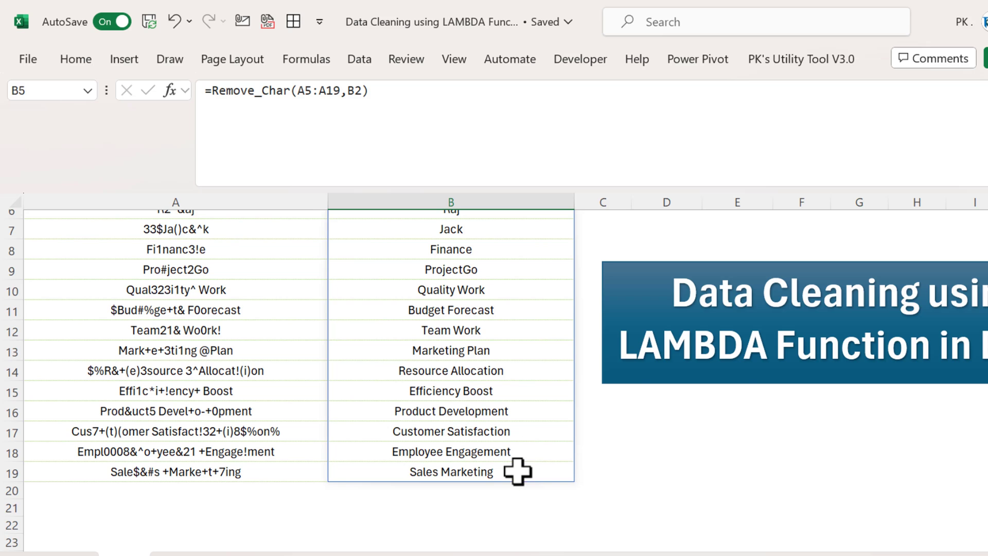
scroll(522, 461, "up", 2)
left_click(412, 231)
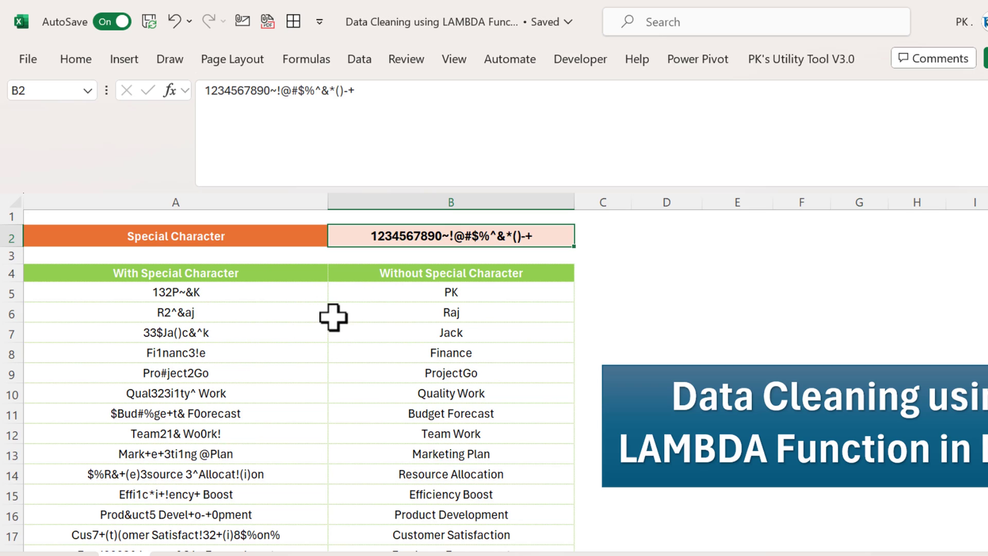
left_click(535, 266)
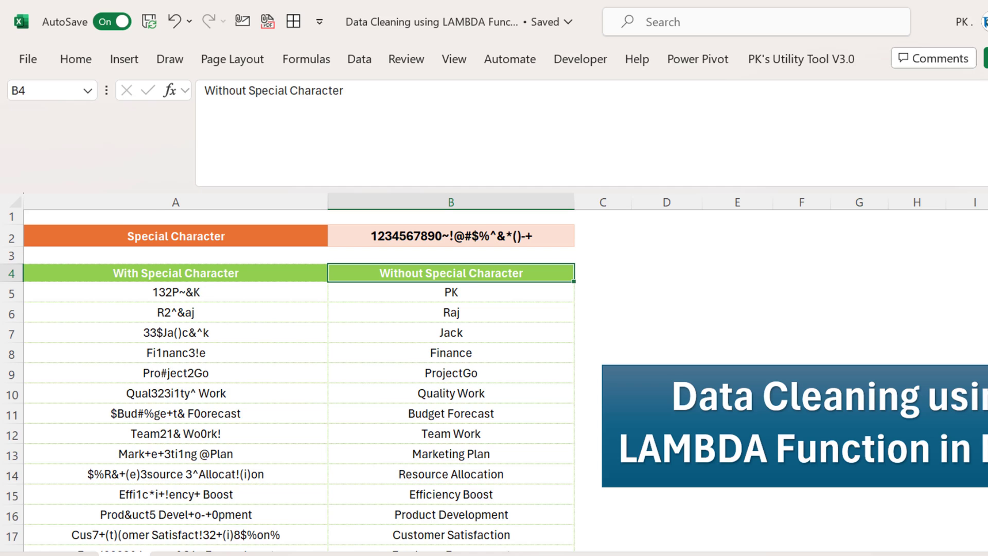
key("ctrl+shift+u")
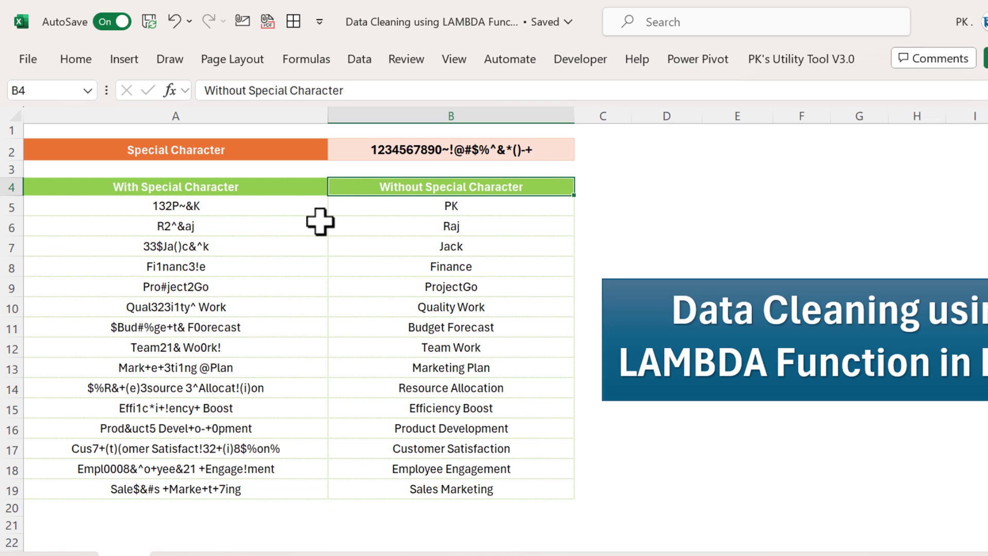